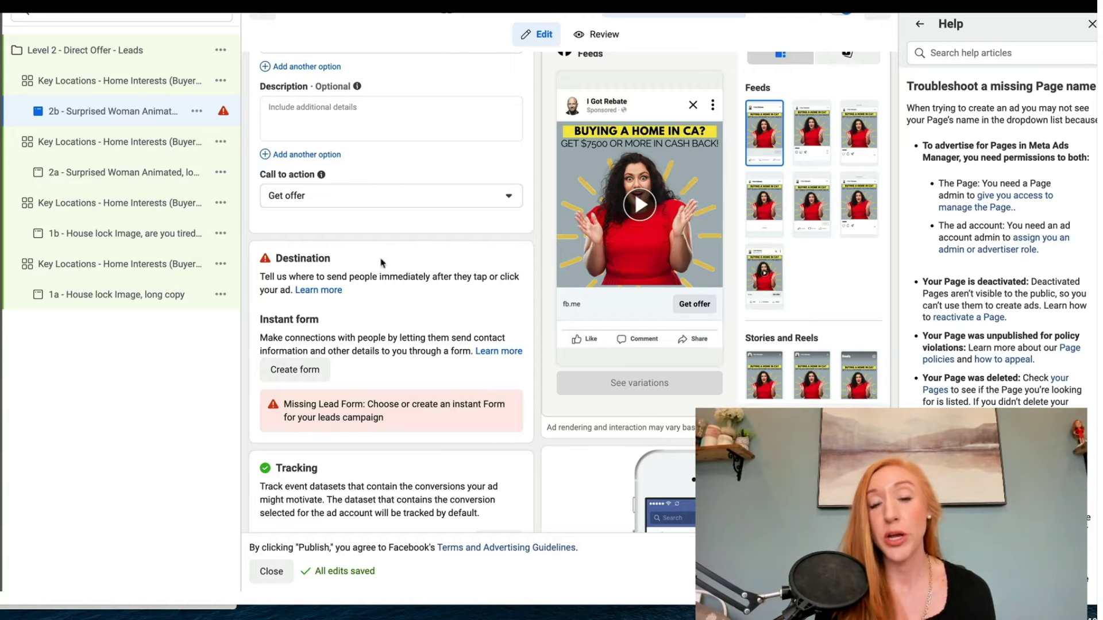
Step: Start a new instant form and continue past the housing ads policy notice
{"action": "scroll", "coordinate": [361, 326], "scroll_direction": "down", "scroll_amount": 4}
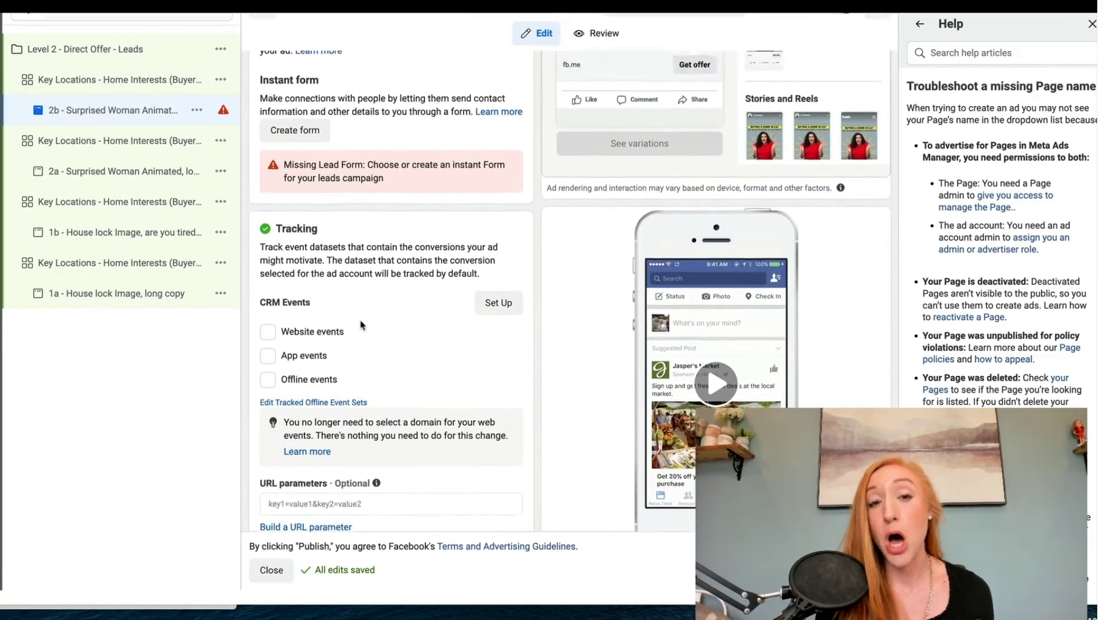
{"action": "scroll", "coordinate": [362, 325], "scroll_direction": "up", "scroll_amount": 5}
{"action": "scroll", "coordinate": [361, 325], "scroll_direction": "up", "scroll_amount": 2}
{"action": "scroll", "coordinate": [361, 325], "scroll_direction": "down", "scroll_amount": 3}
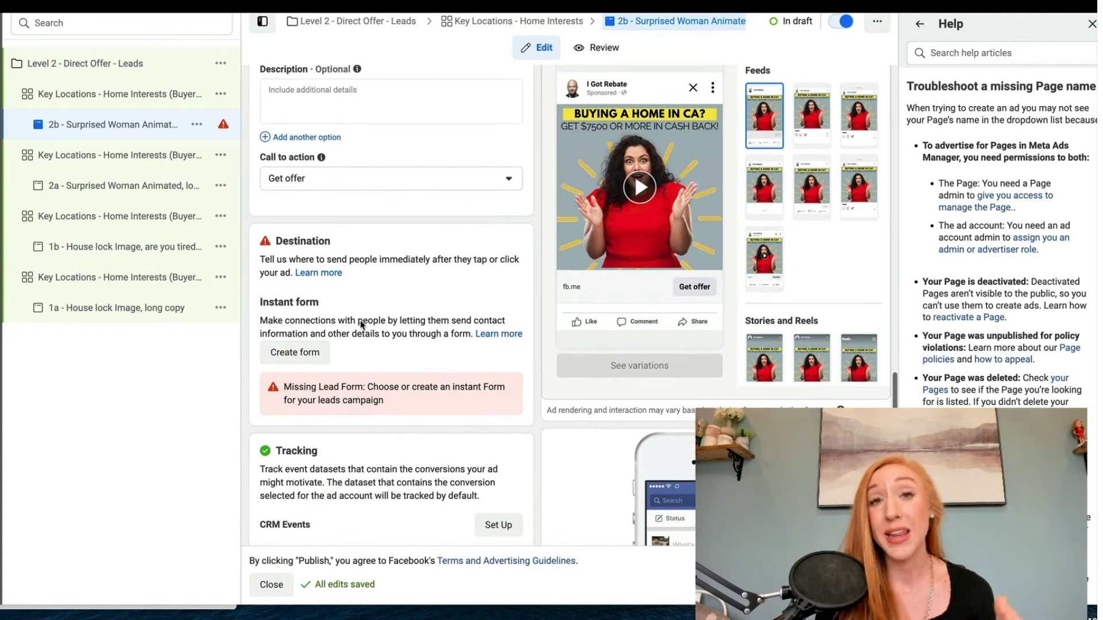
{"action": "scroll", "coordinate": [361, 325], "scroll_direction": "down", "scroll_amount": 1}
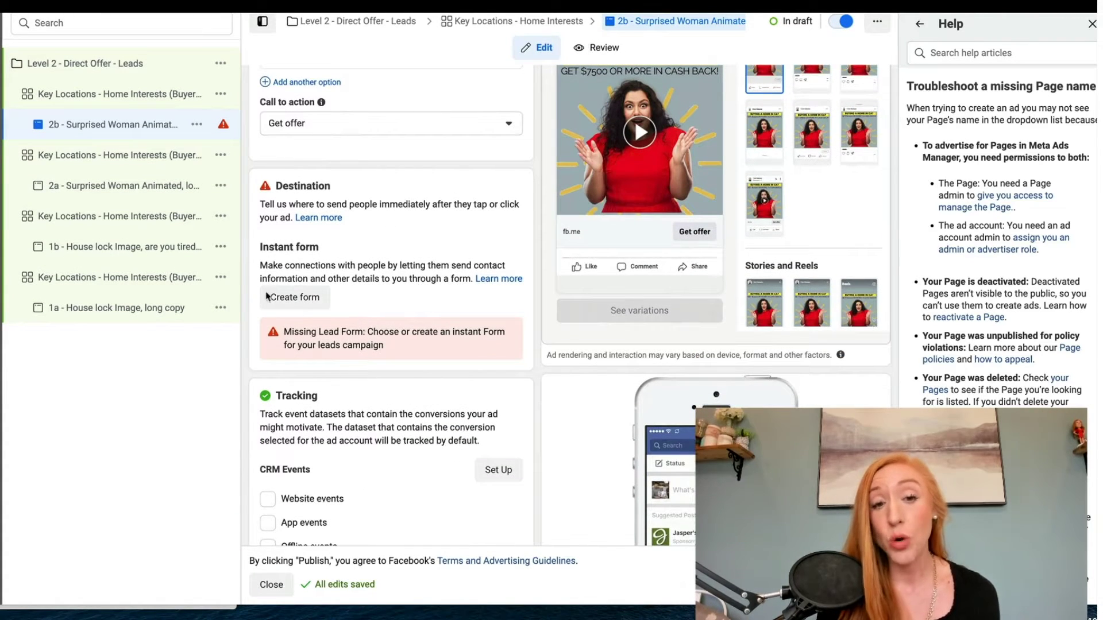
{"action": "left_click", "coordinate": [295, 298]}
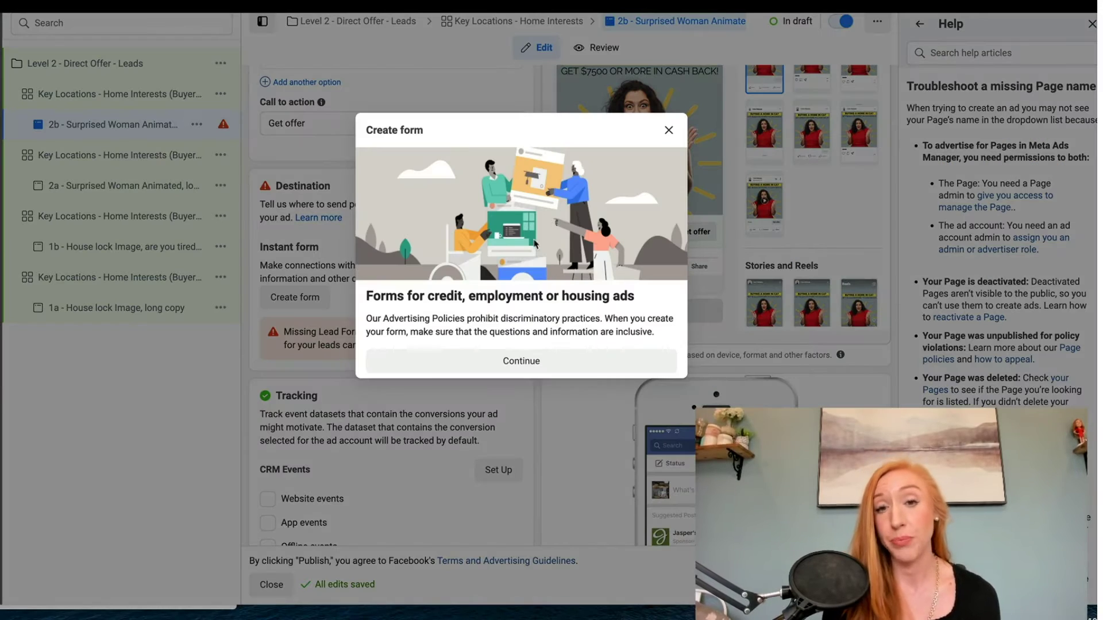
{"action": "left_click", "coordinate": [511, 363]}
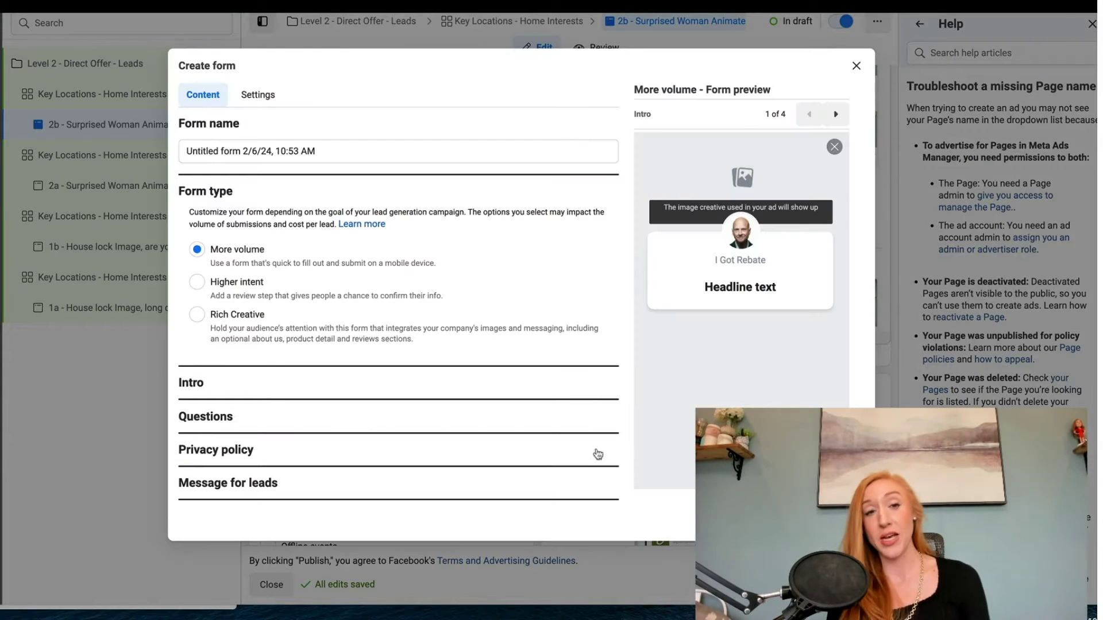
Step: Name the form 'Buyer - 1% Cash Back Rebate' and choose the Higher intent form type
{"action": "left_click_drag", "start_coordinate": [315, 151], "coordinate": [162, 154]}
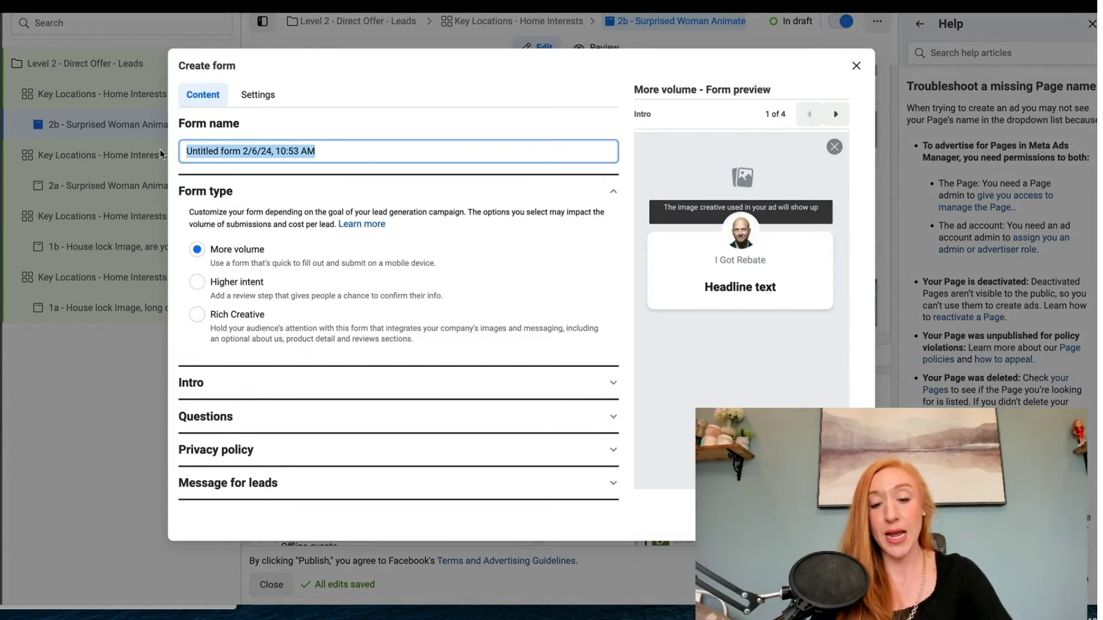
{"action": "type", "text": "Buyer -"}
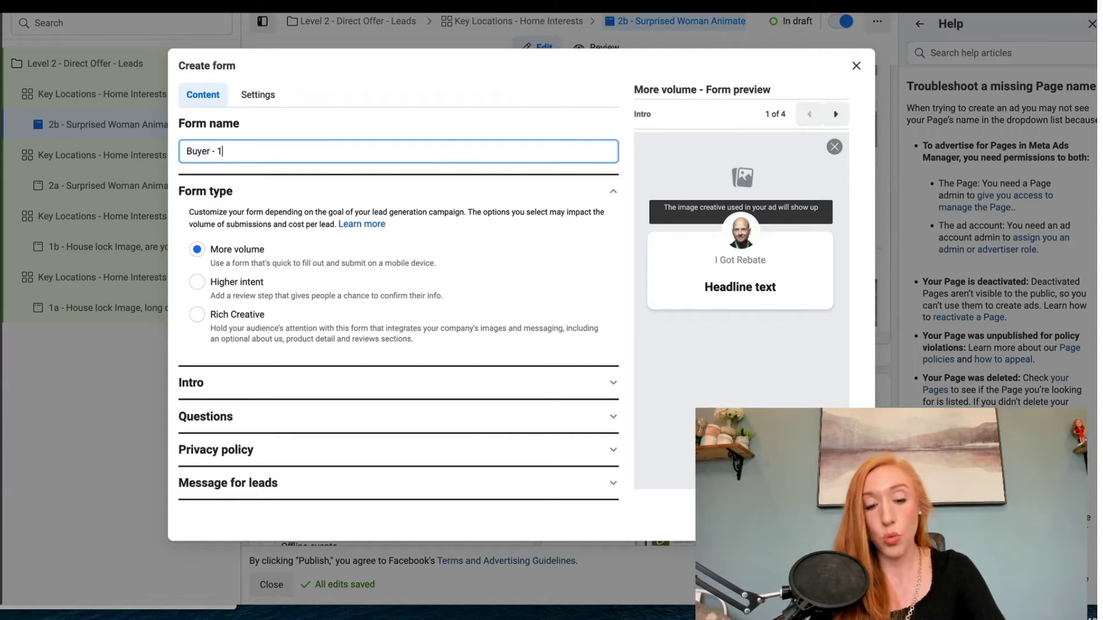
{"action": "type", "text": " 1% Cash Back R"}
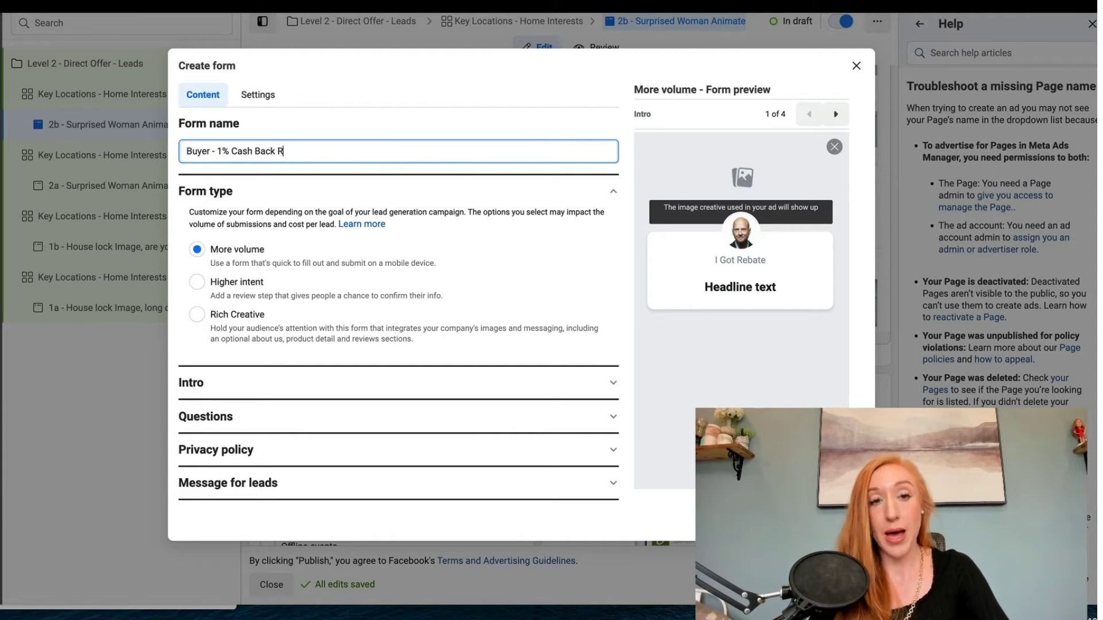
{"action": "type", "text": "ebate"}
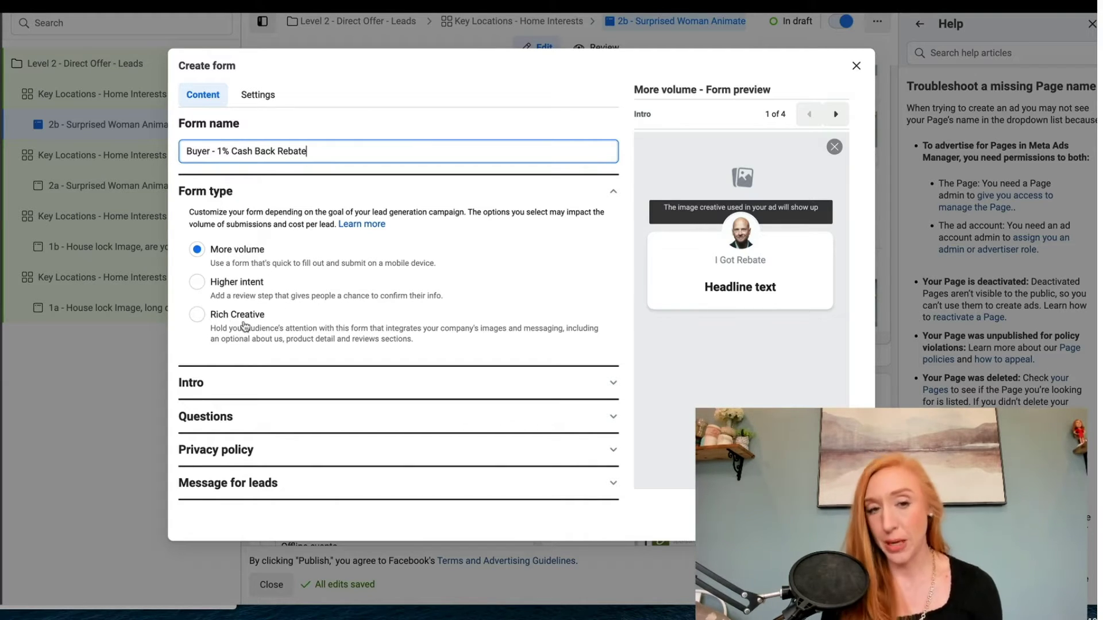
{"action": "left_click", "coordinate": [251, 336]}
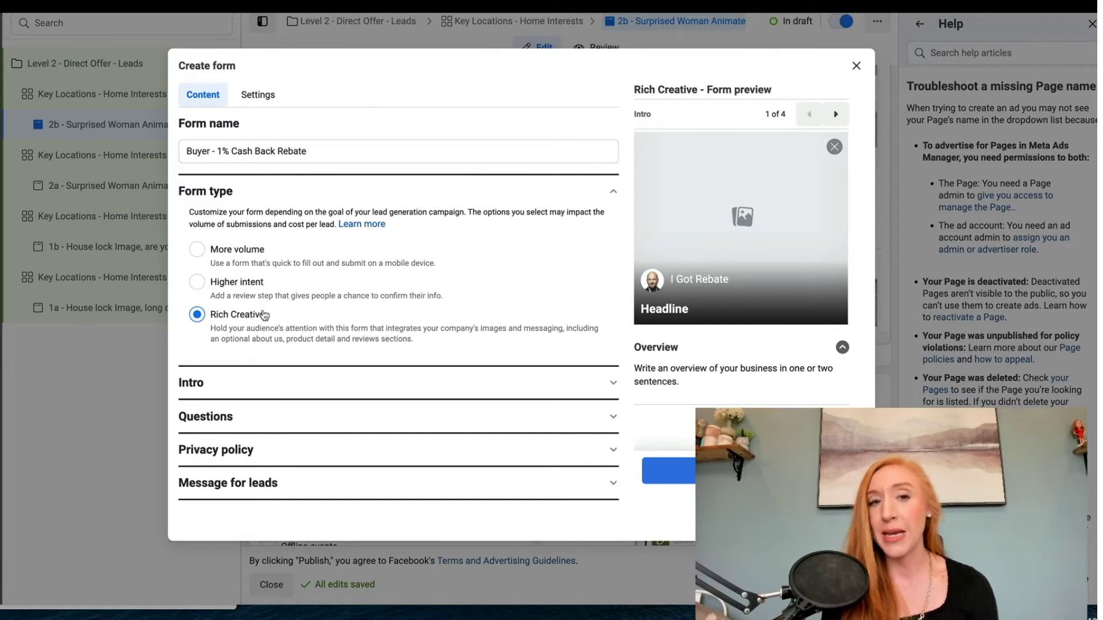
{"action": "left_click", "coordinate": [261, 294]}
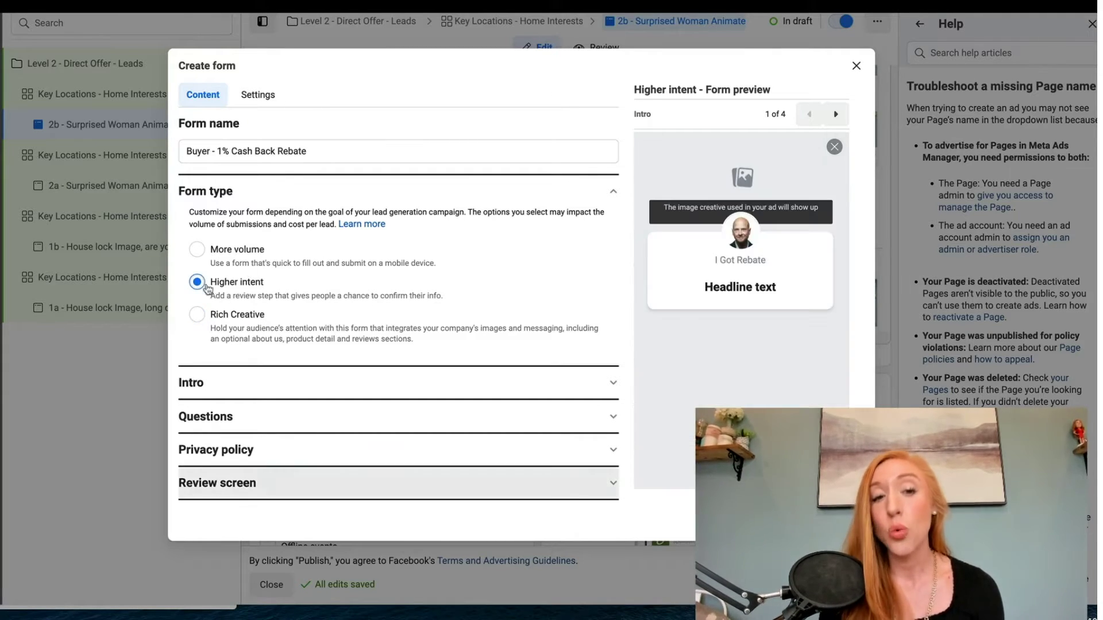
{"action": "left_click", "coordinate": [309, 383]}
Step: Use the ad's own image as the form intro background
{"action": "scroll", "coordinate": [321, 376], "scroll_direction": "down", "scroll_amount": 2}
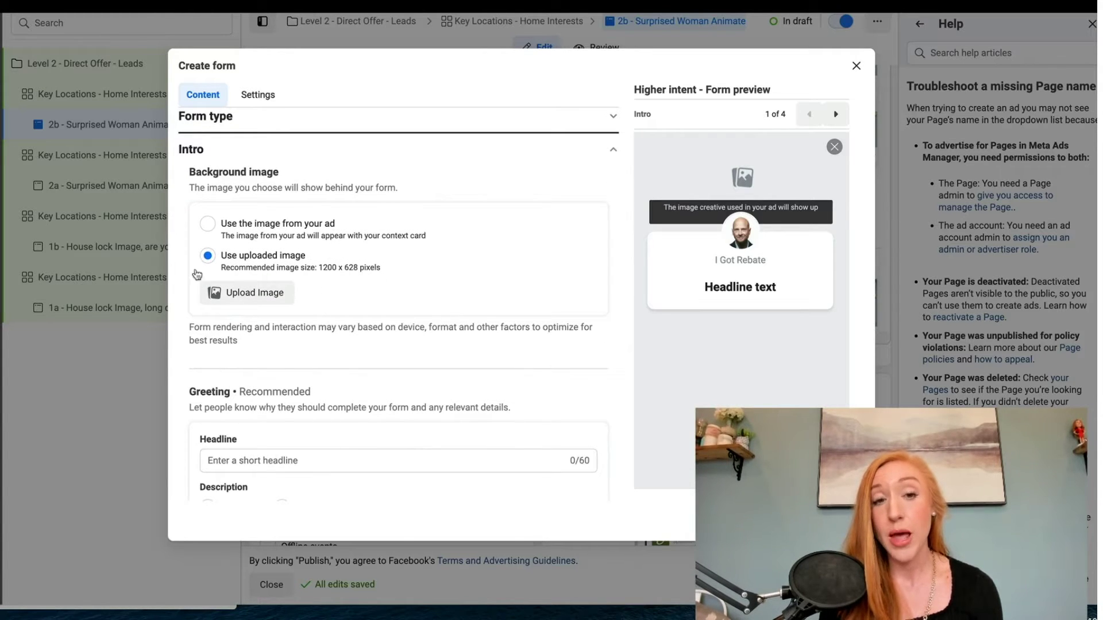
{"action": "left_click", "coordinate": [213, 227]}
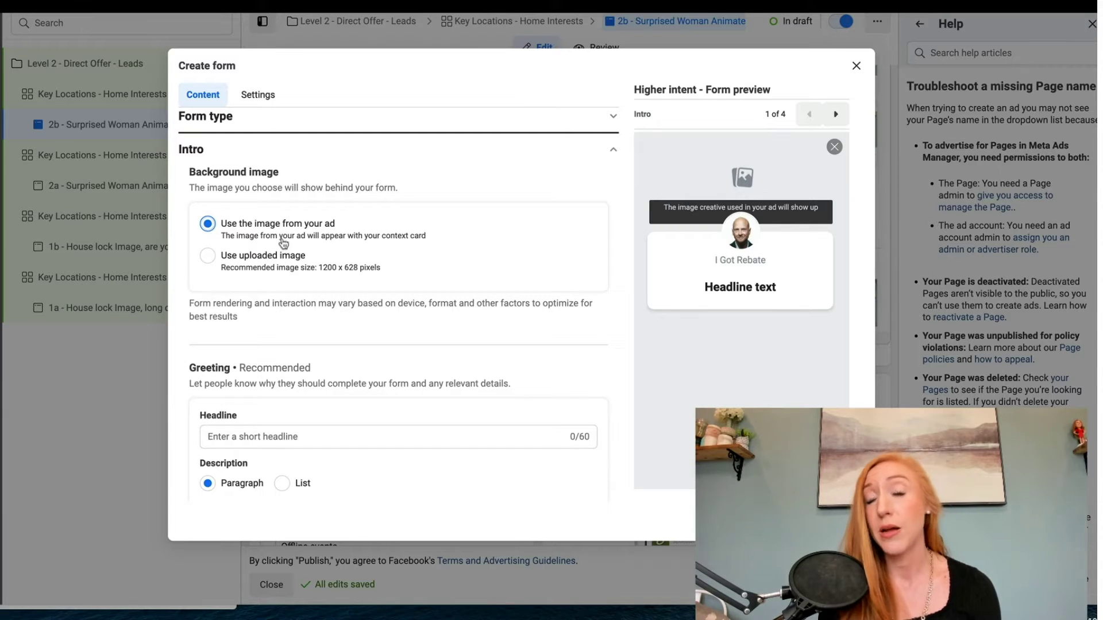
{"action": "scroll", "coordinate": [465, 229], "scroll_direction": "down", "scroll_amount": 1}
{"action": "scroll", "coordinate": [465, 230], "scroll_direction": "down", "scroll_amount": 4}
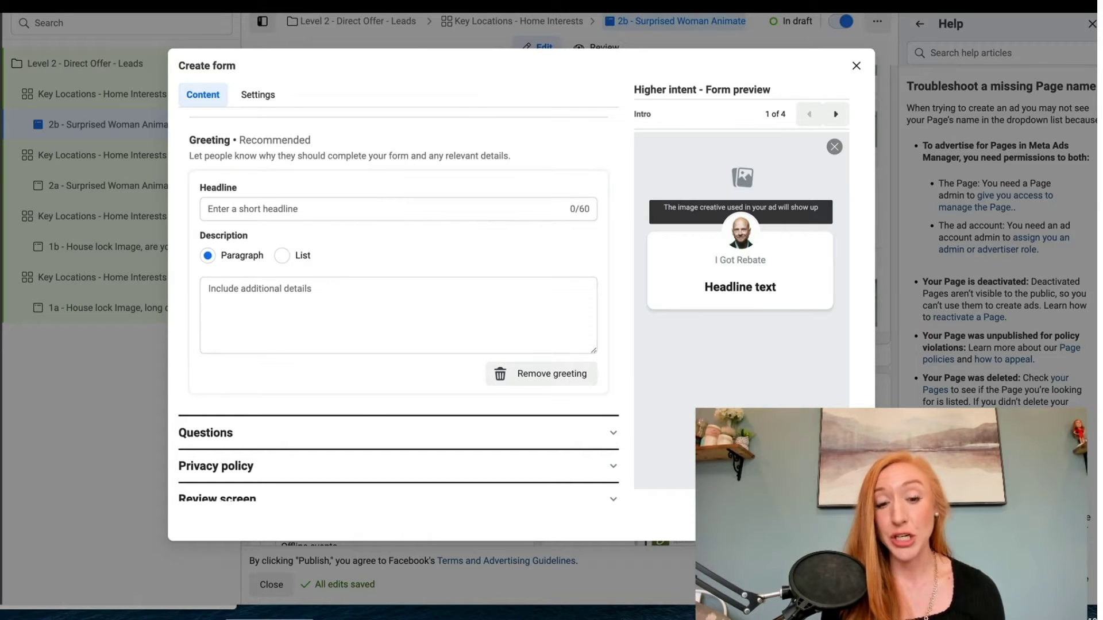
Step: Paste the prepared 1% cash-back headline from the notes into the intro headline and add '!'
{"action": "key", "text": "super+Tab"}
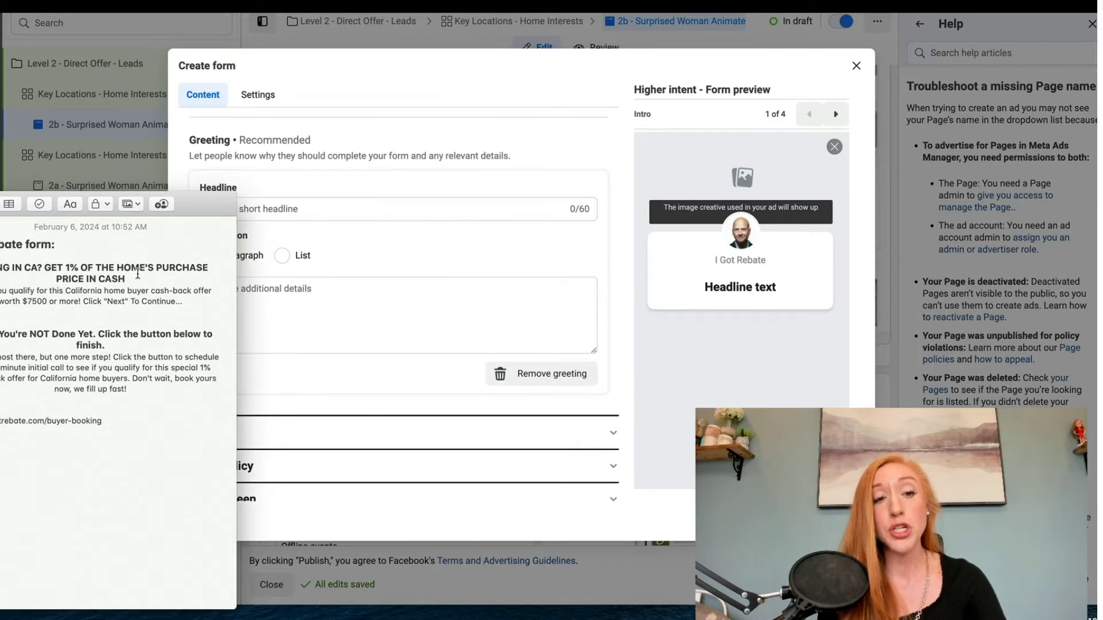
{"action": "triple_click", "coordinate": [137, 274]}
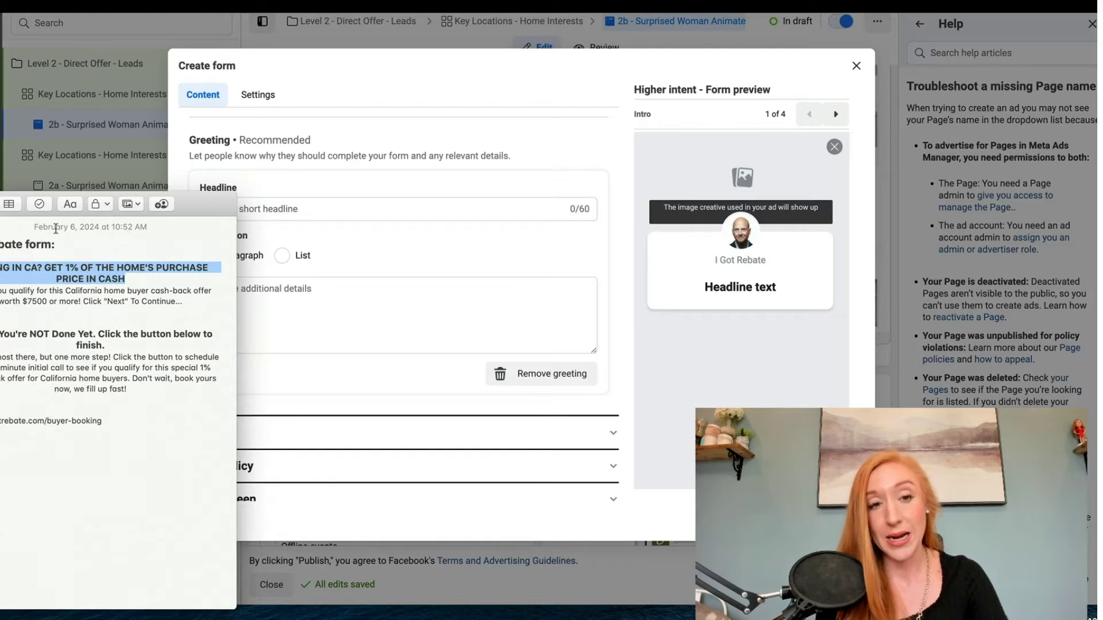
{"action": "key", "text": "super+Tab"}
{"action": "left_click", "coordinate": [343, 208]}
{"action": "type", "text": "BUYING IN CA? GET 1% OF THE HOME'S PURCHASE PRICE IN CASH"}
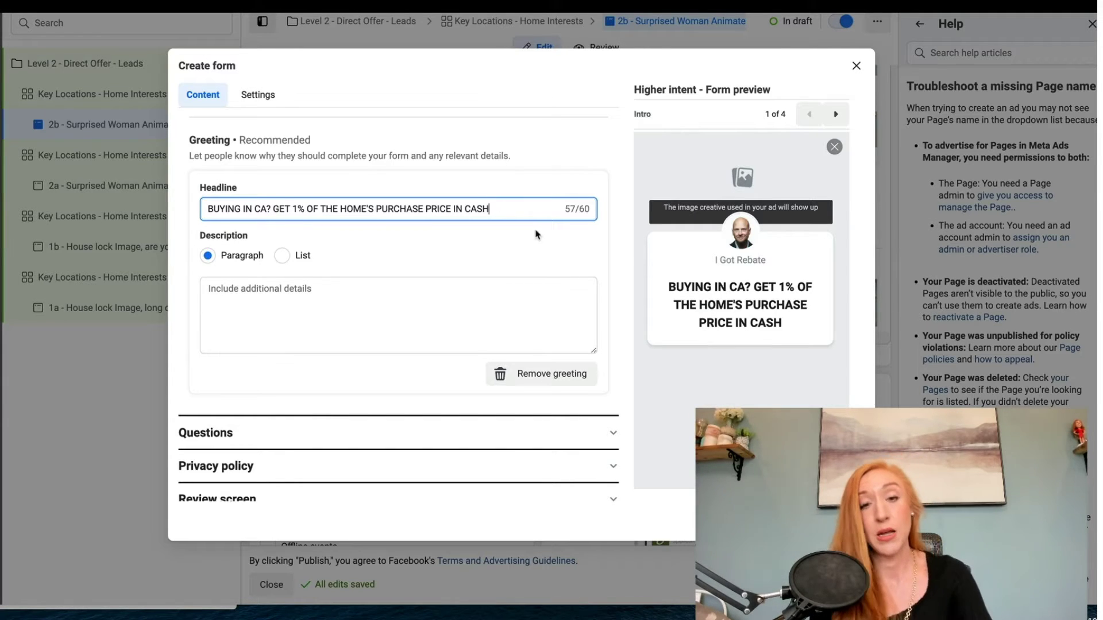
{"action": "type", "text": "!"}
Step: Paste the California buyer offer paragraph from the notes into the intro description
{"action": "left_click", "coordinate": [405, 290]}
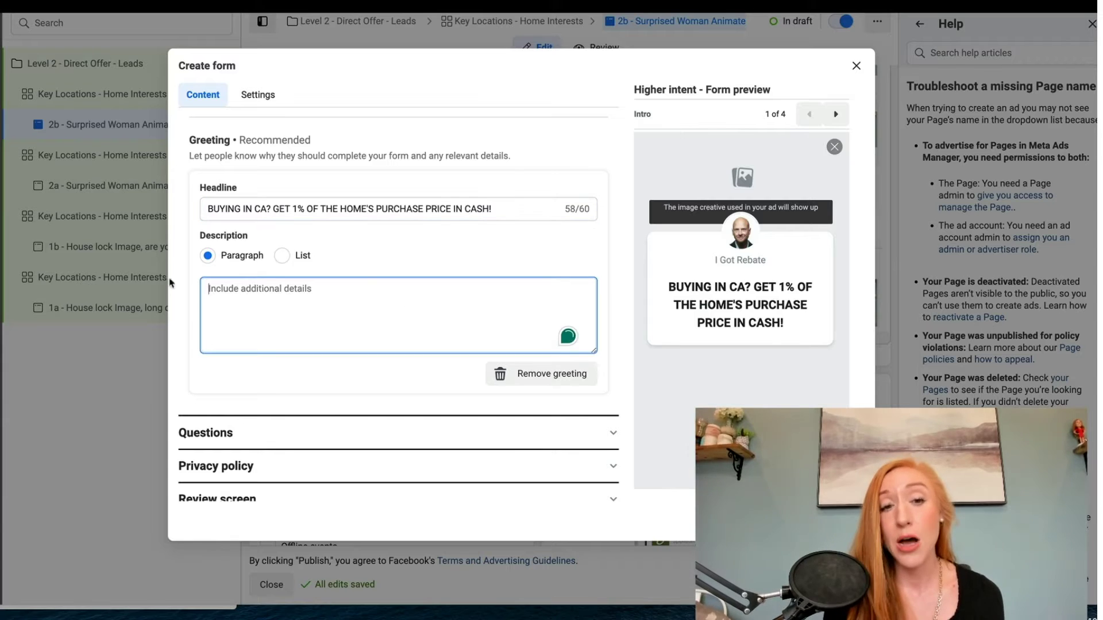
{"action": "key", "text": "super+Tab"}
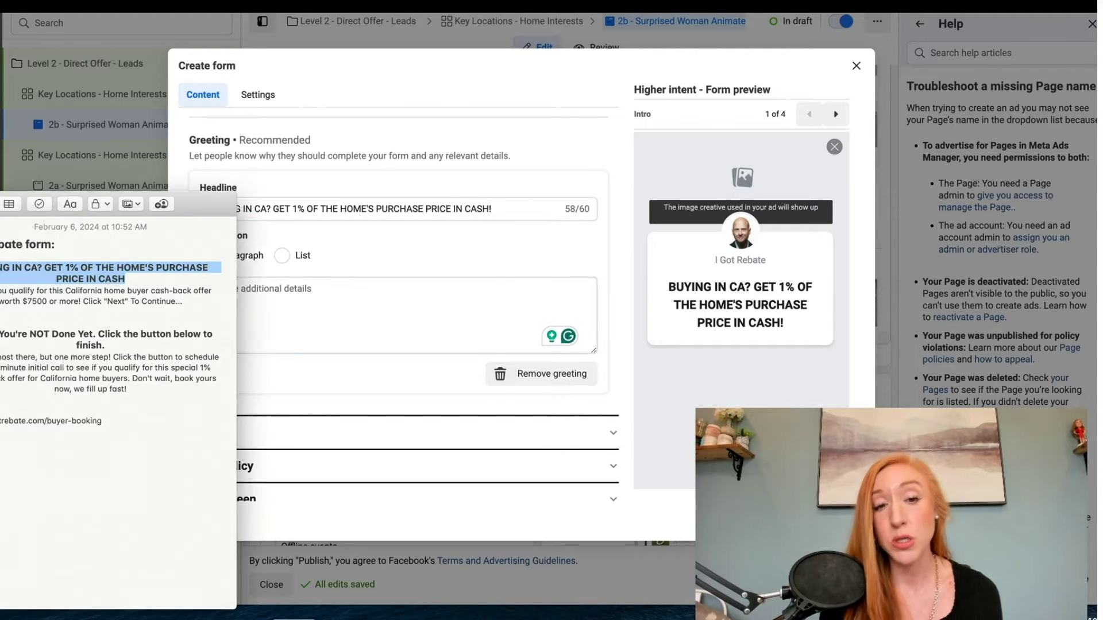
{"action": "left_click_drag", "start_coordinate": [197, 302], "coordinate": [0, 290]}
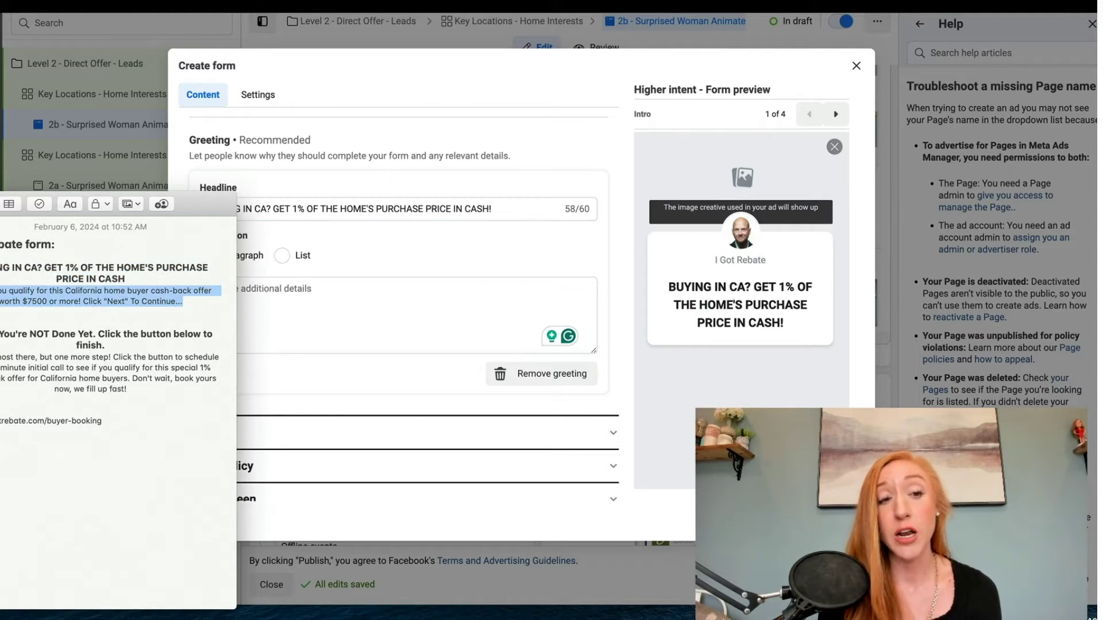
{"action": "left_click", "coordinate": [292, 292]}
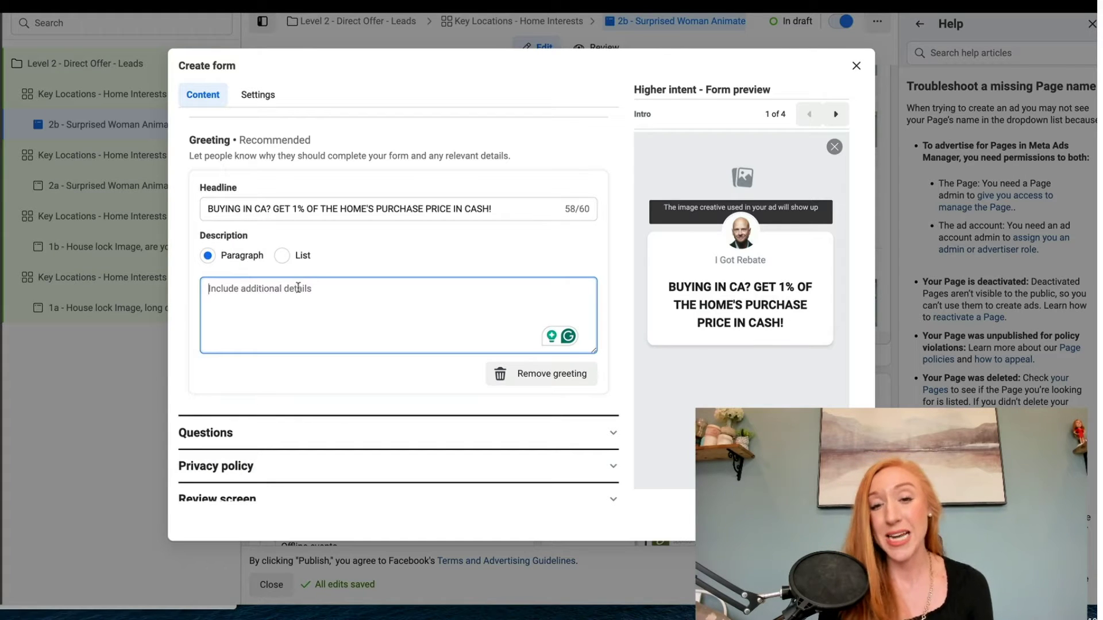
{"action": "type", "text": "See if you qualify for this California home buyer cash-back offer worth $7500 or more! Click \"Next\" To Continue..."}
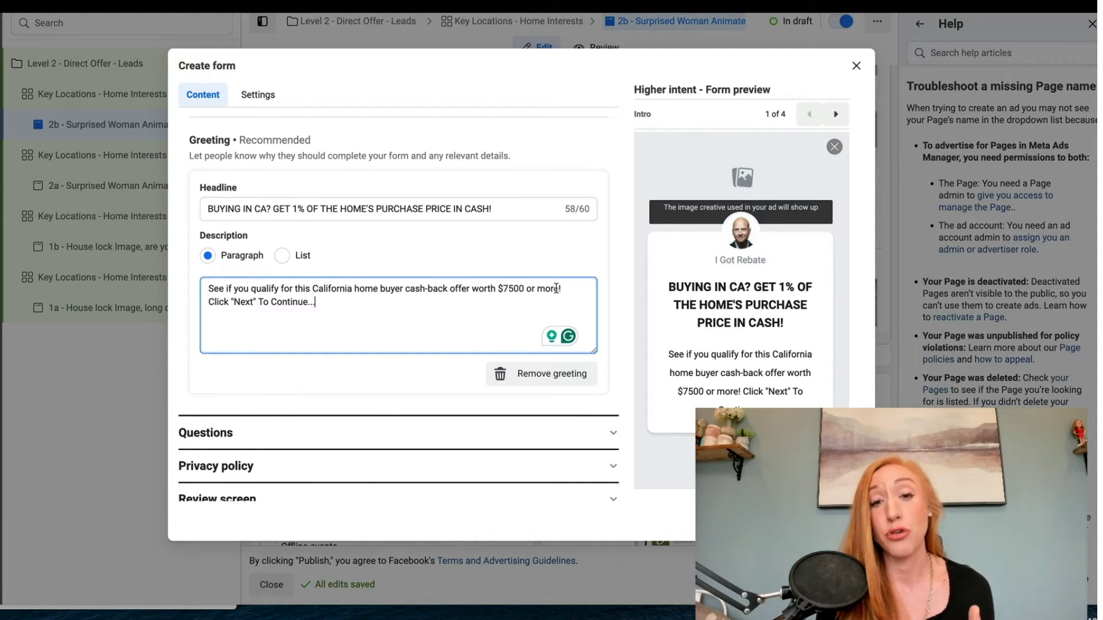
{"action": "scroll", "coordinate": [423, 336], "scroll_direction": "down", "scroll_amount": 1}
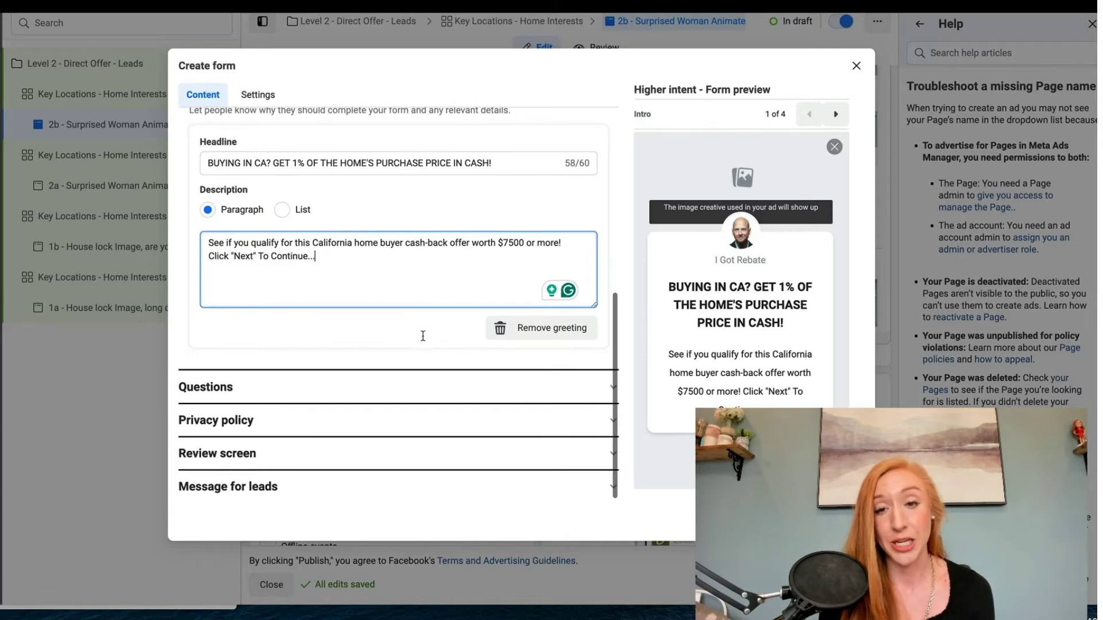
Step: Write the prefill description 'Please REVIEW and EDIT this info to be your most up to date contact info to claim this offer'
{"action": "left_click", "coordinate": [321, 388]}
{"action": "scroll", "coordinate": [334, 342], "scroll_direction": "down", "scroll_amount": 2}
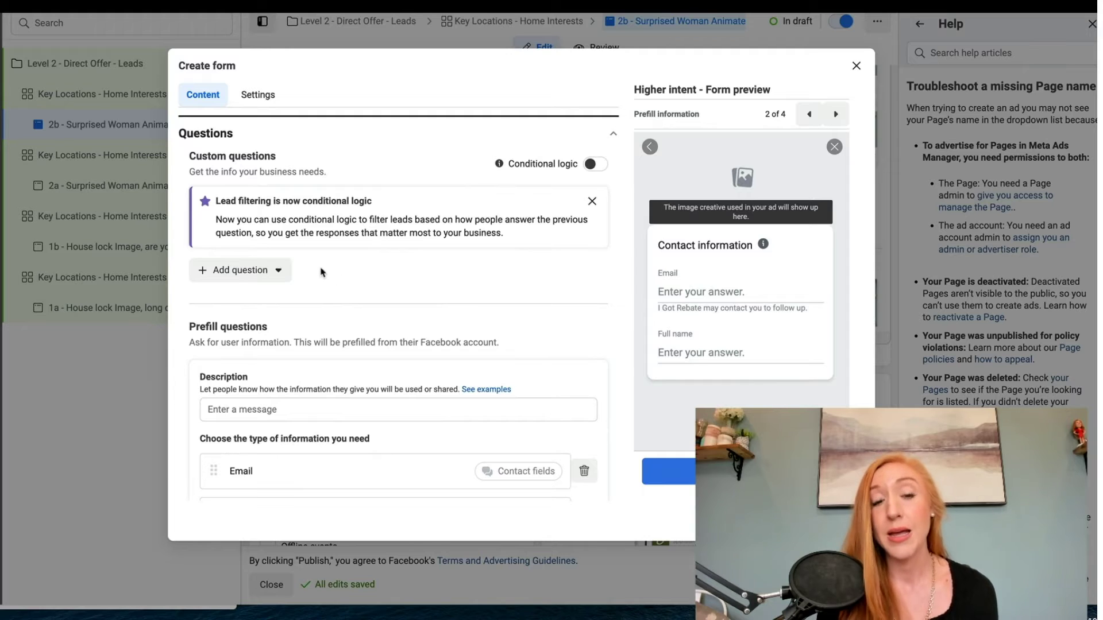
{"action": "scroll", "coordinate": [345, 324], "scroll_direction": "down", "scroll_amount": 2}
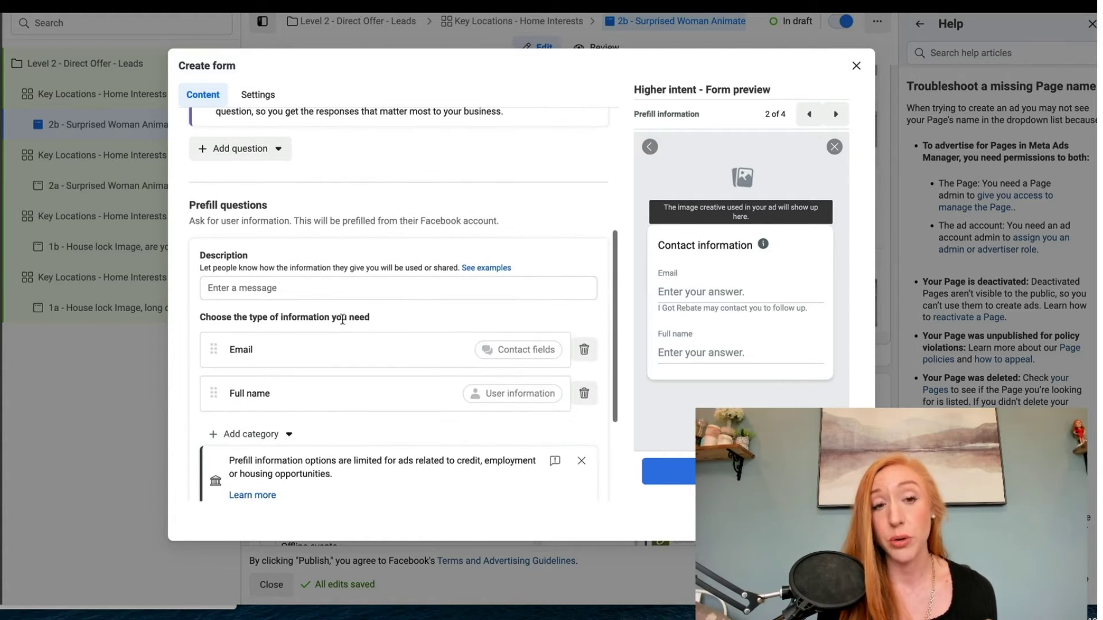
{"action": "left_click", "coordinate": [322, 282]}
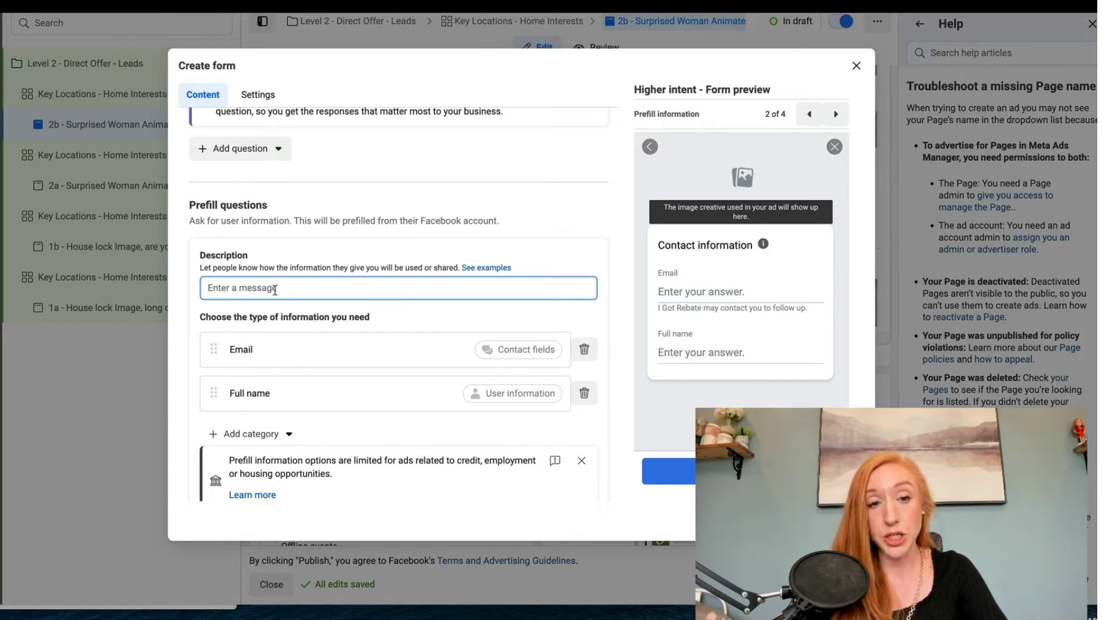
{"action": "type", "text": "Please REVIEW "}
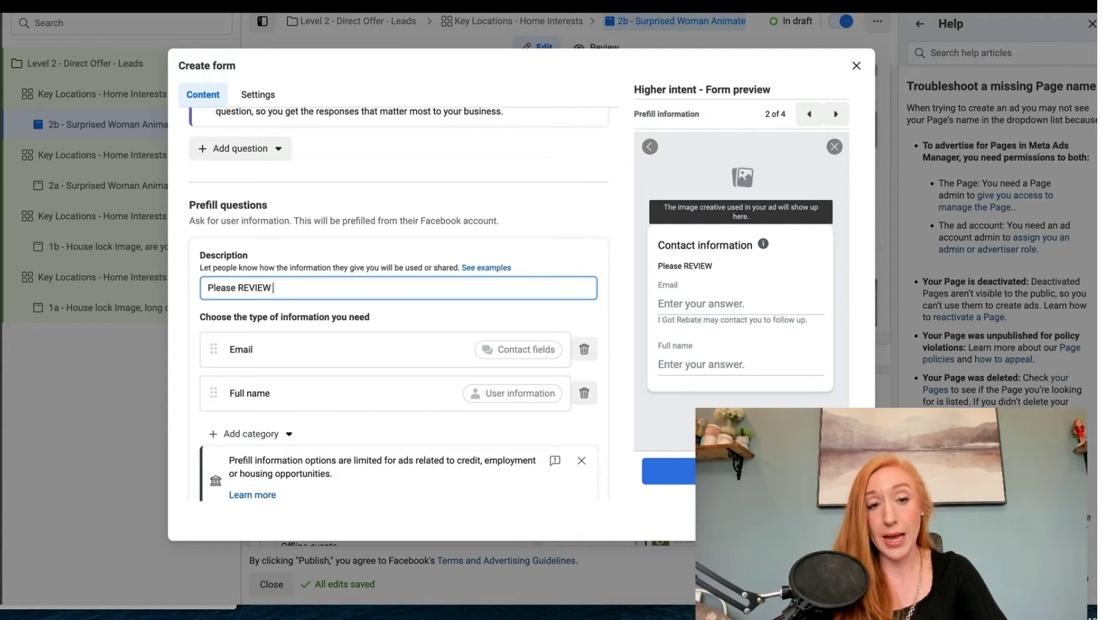
{"action": "type", "text": "and EDIT this info"}
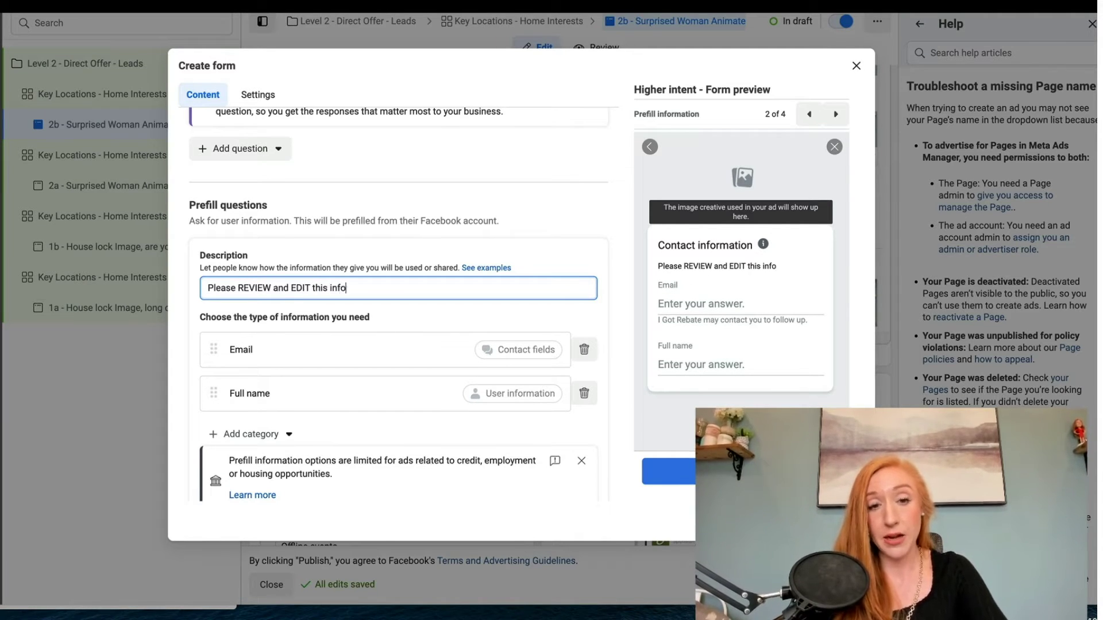
{"action": "type", "text": " to be your"}
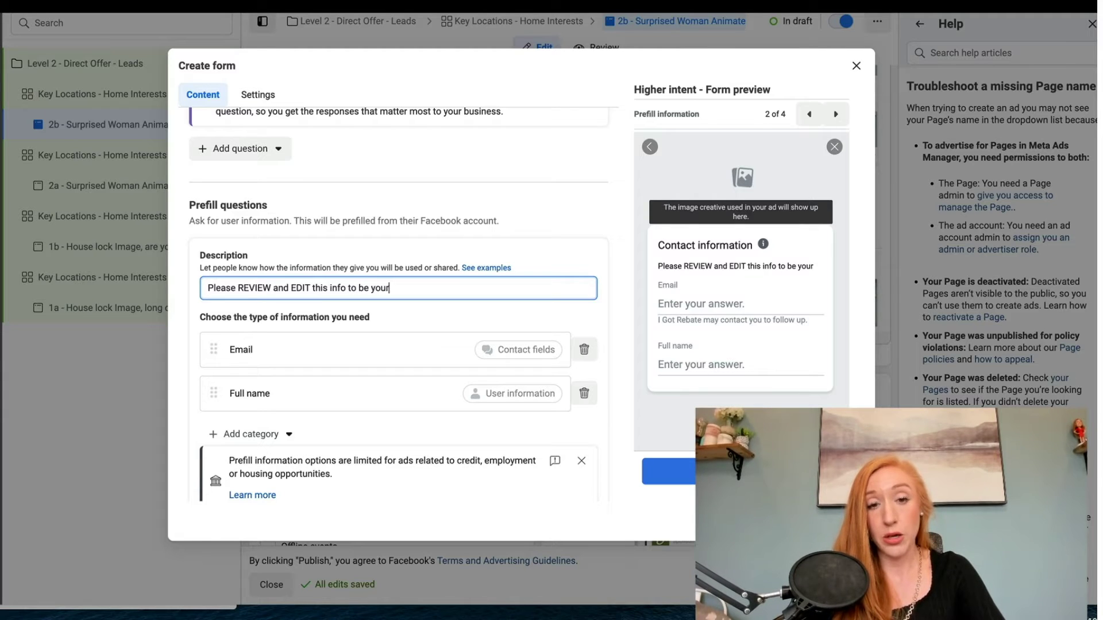
{"action": "type", "text": " most up "}
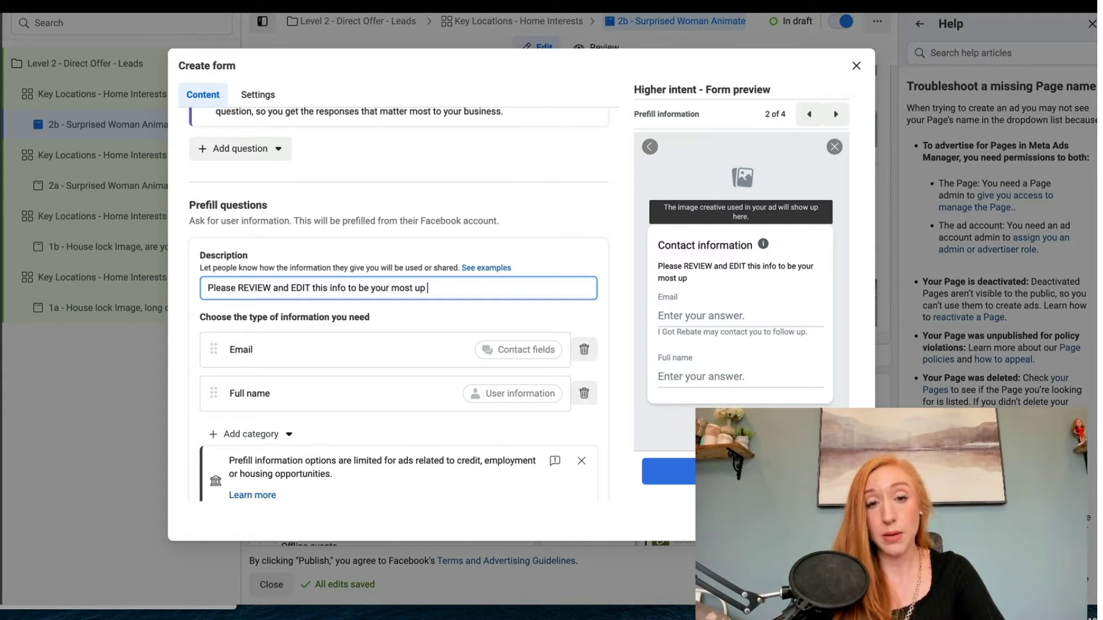
{"action": "type", "text": "to date contact inf"}
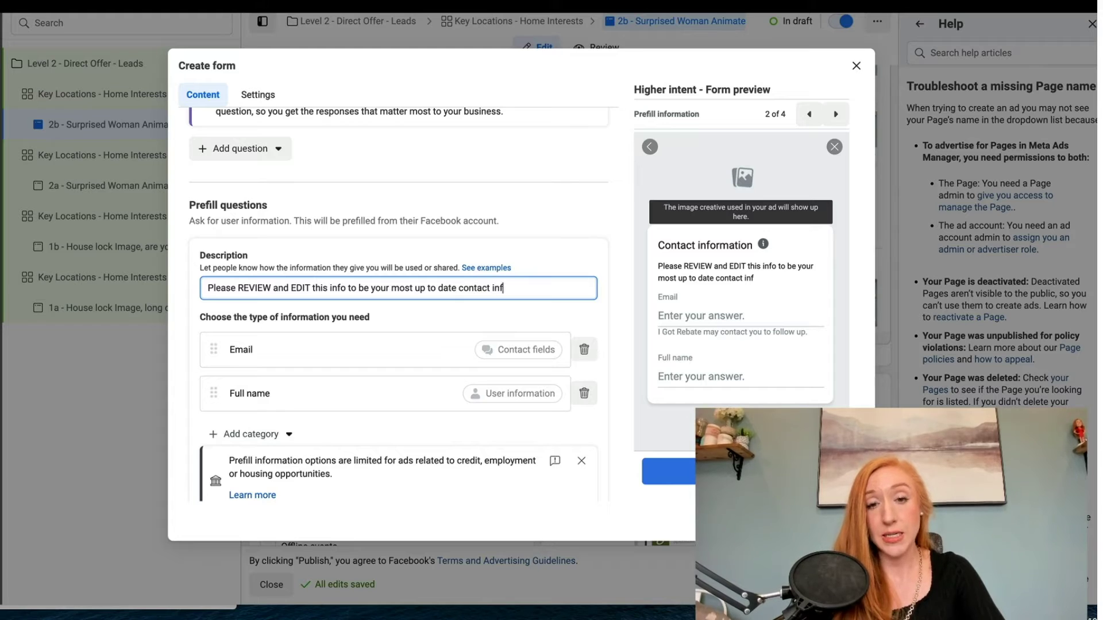
{"action": "type", "text": "o to claim this offer"}
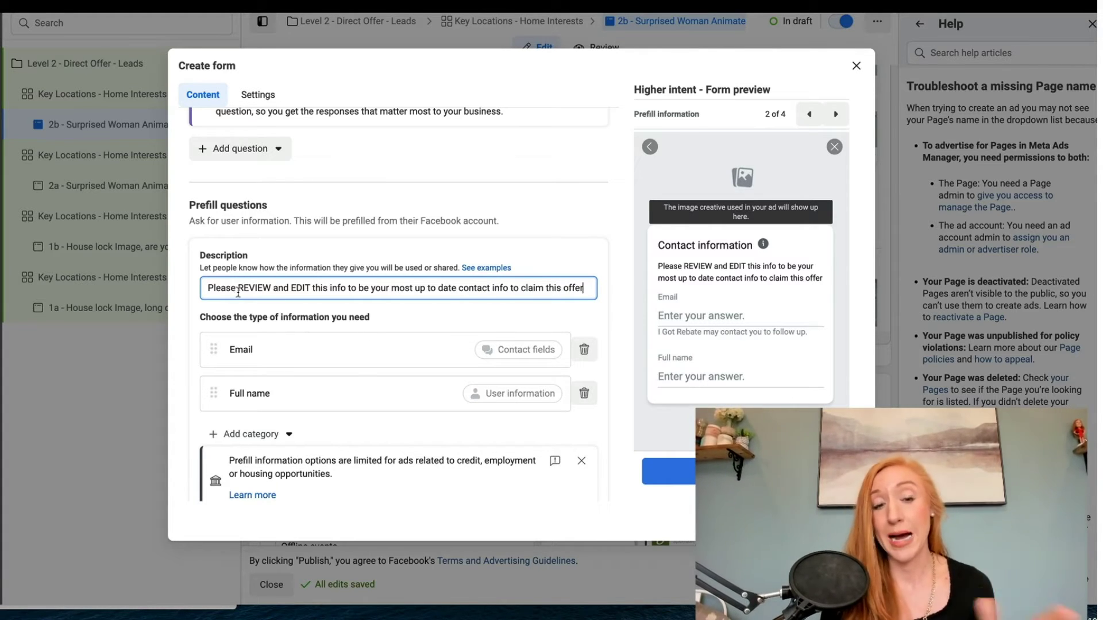
Step: Add Phone number and State from Contact fields as prefilled questions
{"action": "left_click", "coordinate": [251, 434]}
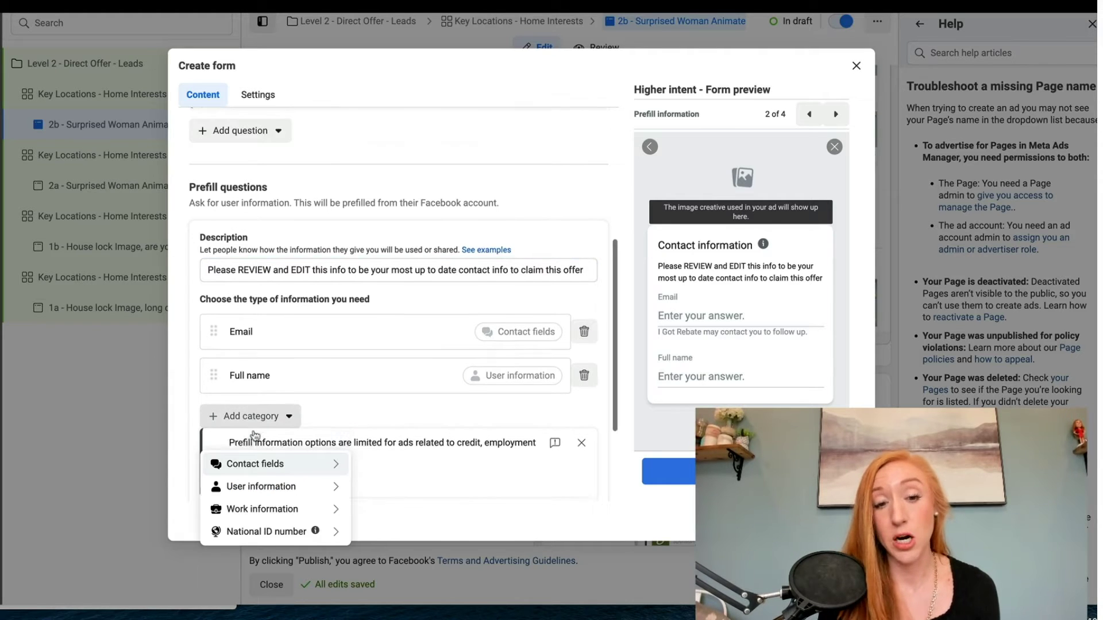
{"action": "mouse_move", "coordinate": [267, 466]}
{"action": "left_click", "coordinate": [391, 484]}
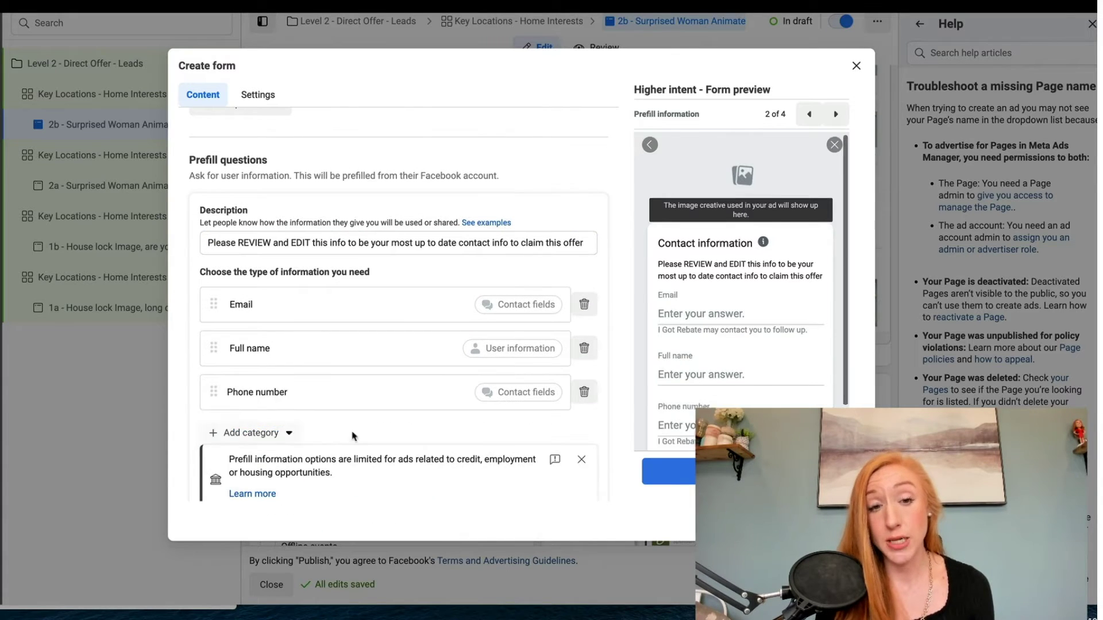
{"action": "left_click", "coordinate": [275, 433]}
{"action": "mouse_move", "coordinate": [278, 473]}
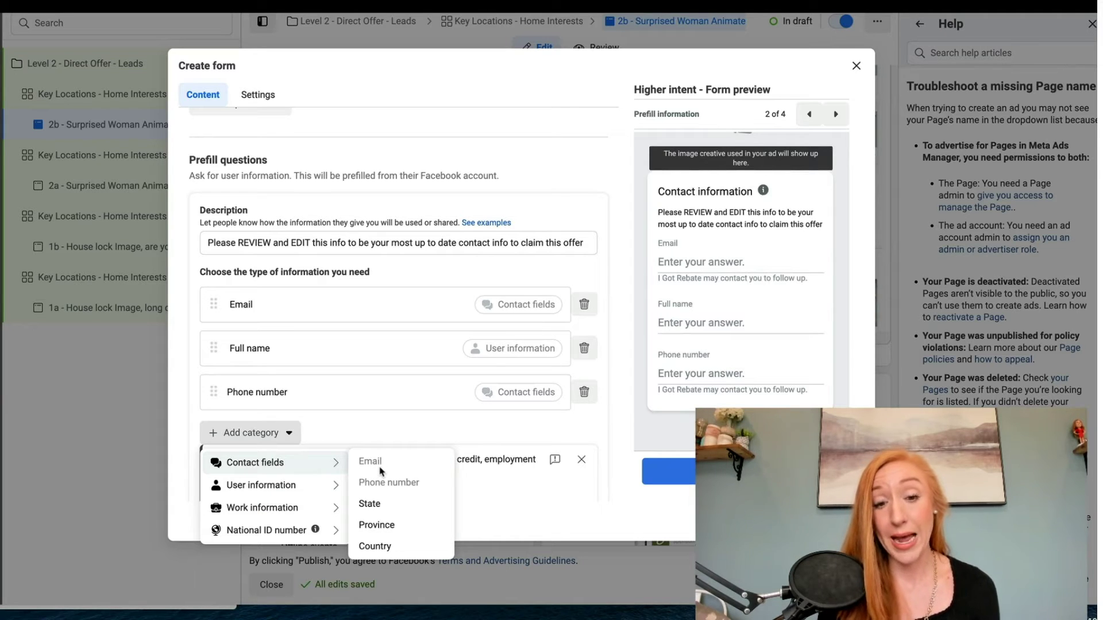
{"action": "left_click", "coordinate": [371, 503]}
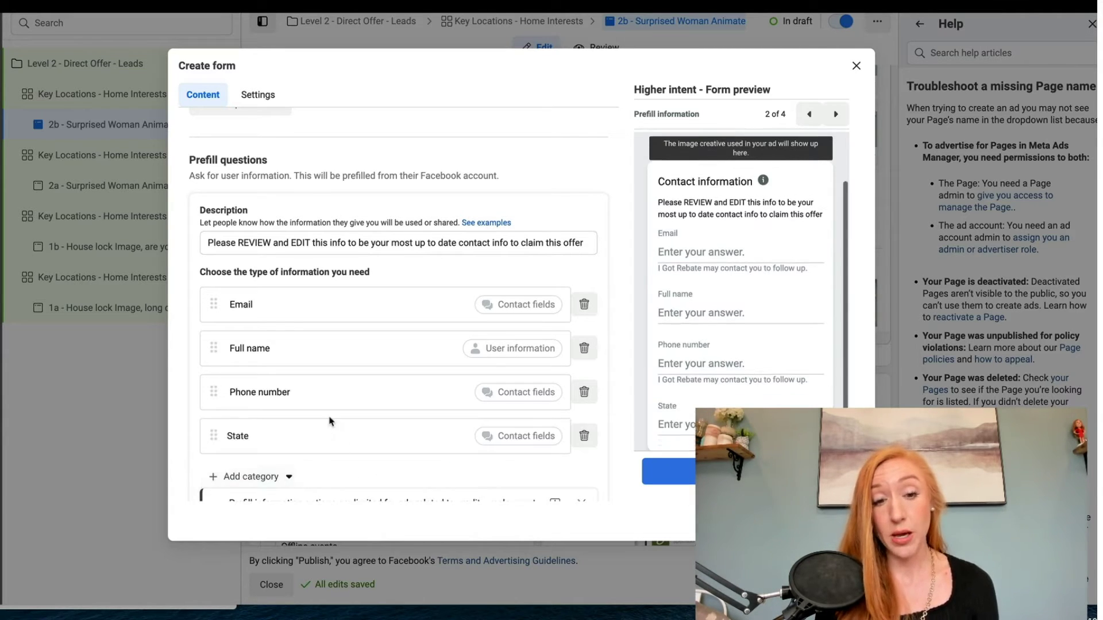
Step: Move Phone number to the top of the prefill fields, above Email
{"action": "scroll", "coordinate": [299, 391], "scroll_direction": "down", "scroll_amount": 2}
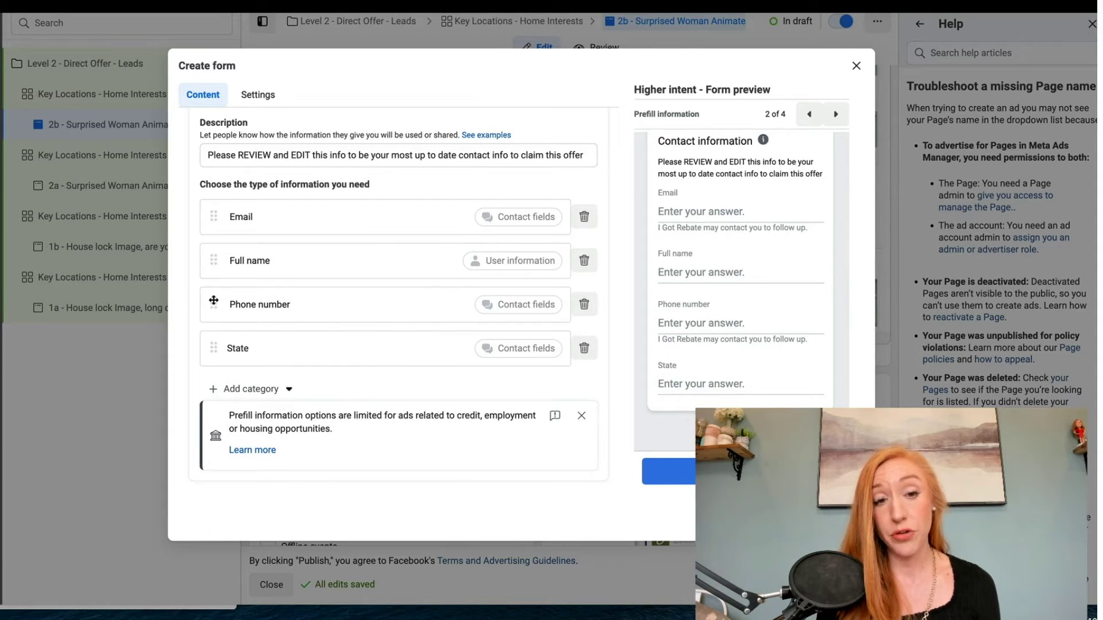
{"action": "left_click_drag", "start_coordinate": [213, 304], "coordinate": [213, 209]}
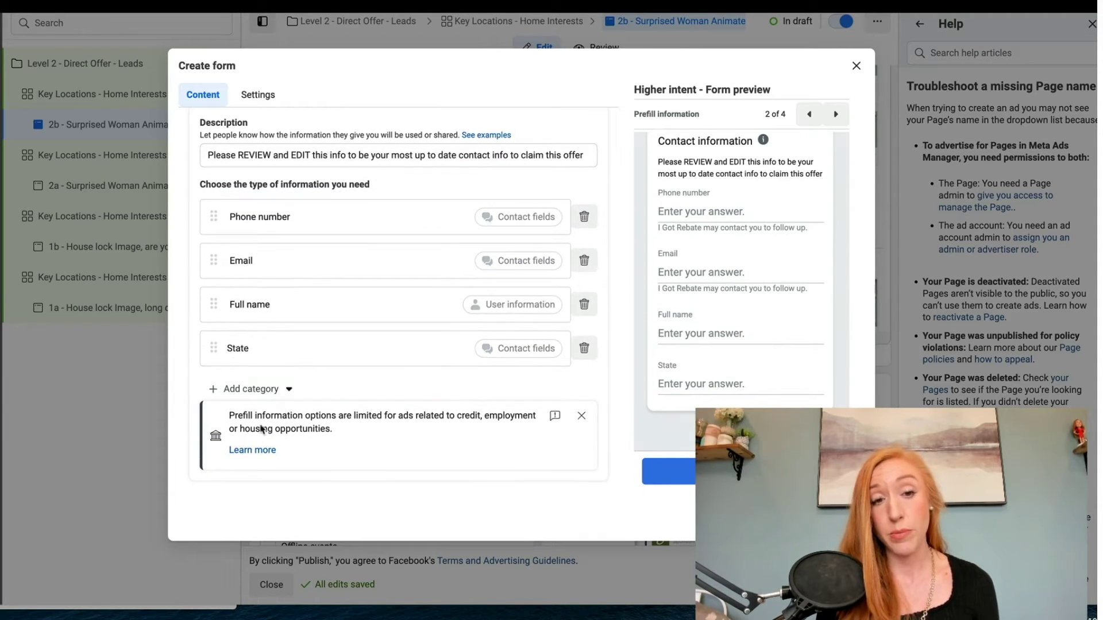
{"action": "left_click", "coordinate": [221, 393]}
{"action": "mouse_move", "coordinate": [299, 418]}
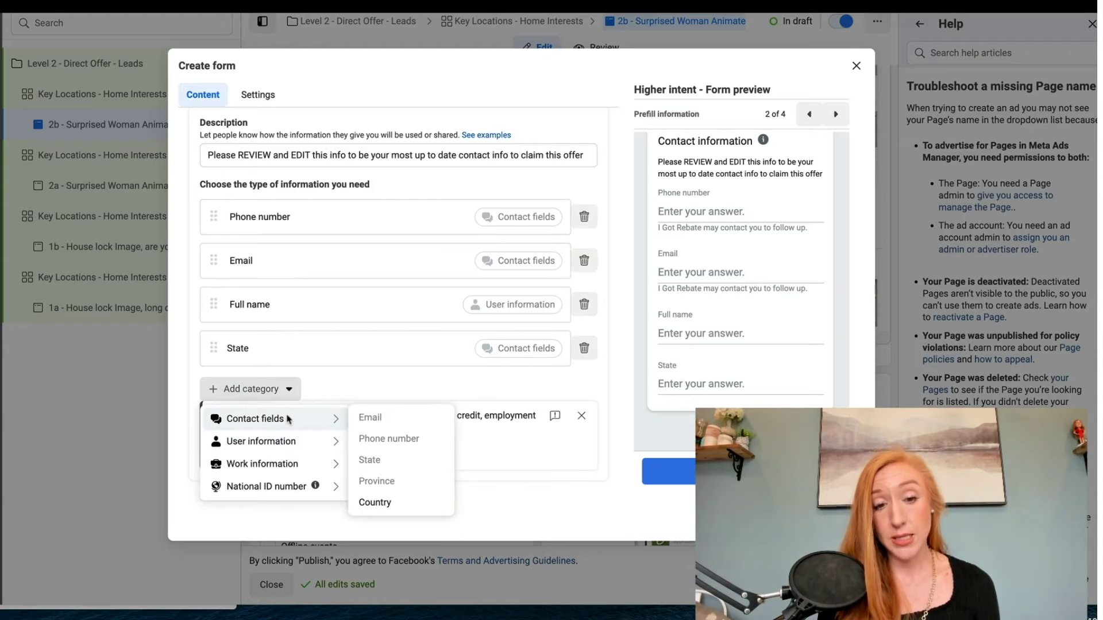
{"action": "mouse_move", "coordinate": [288, 463]}
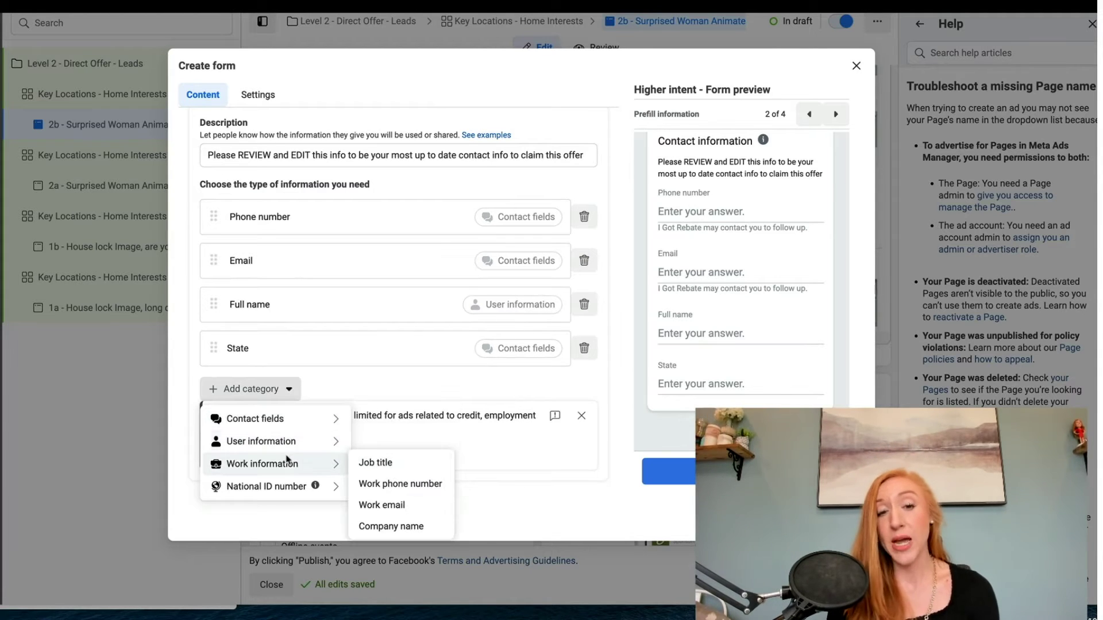
{"action": "mouse_move", "coordinate": [290, 486]}
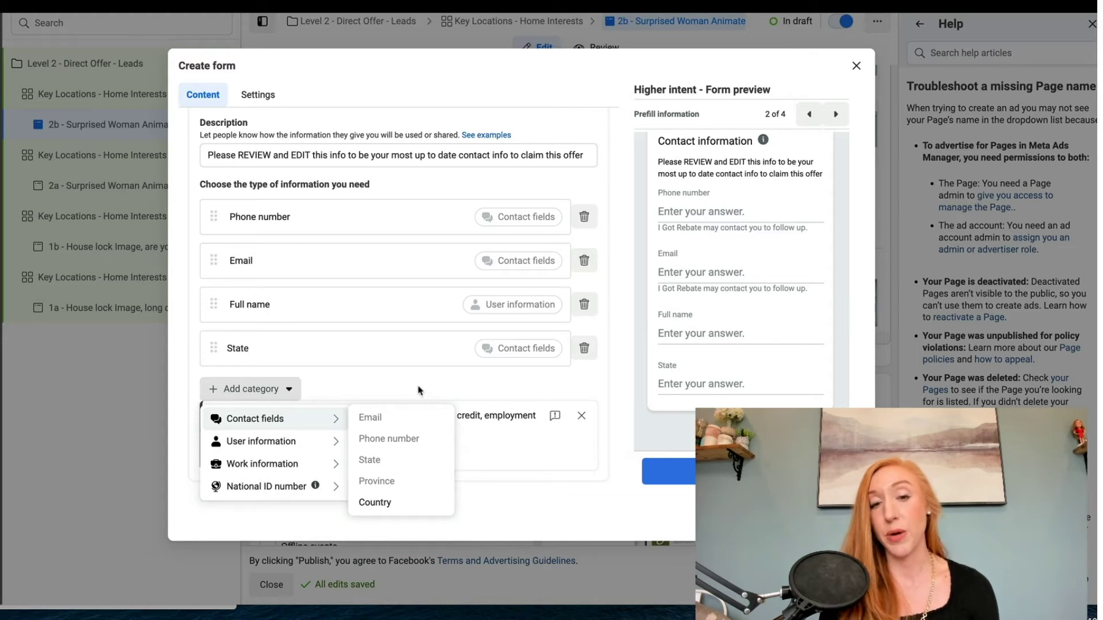
{"action": "scroll", "coordinate": [407, 345], "scroll_direction": "down", "scroll_amount": 3}
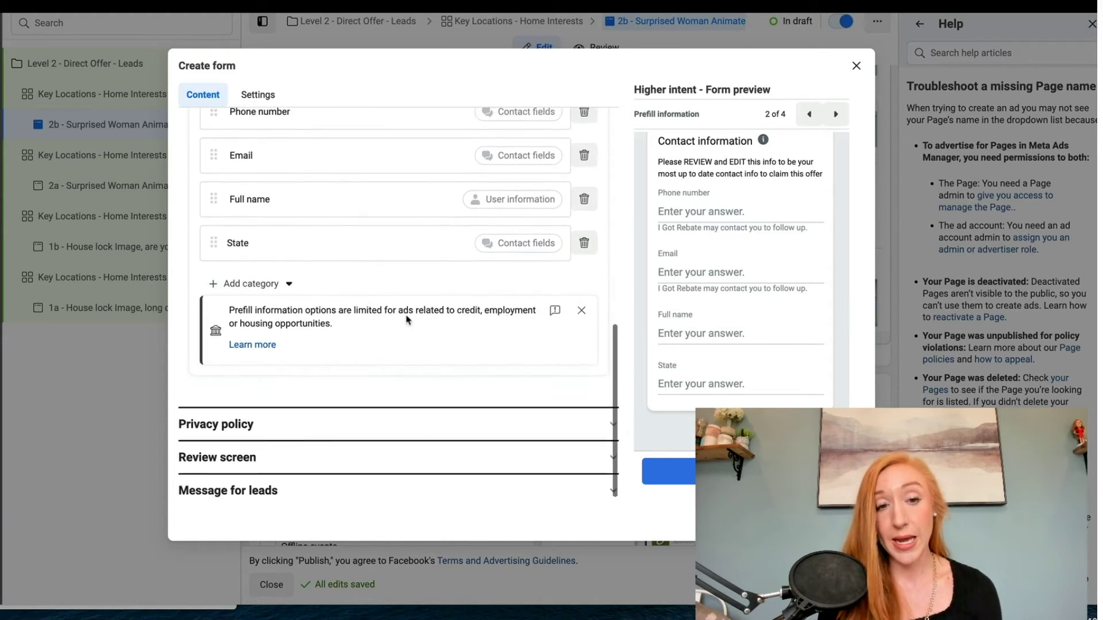
{"action": "scroll", "coordinate": [406, 320], "scroll_direction": "up", "scroll_amount": 5}
{"action": "scroll", "coordinate": [406, 320], "scroll_direction": "down", "scroll_amount": 3}
{"action": "scroll", "coordinate": [407, 320], "scroll_direction": "up", "scroll_amount": 2}
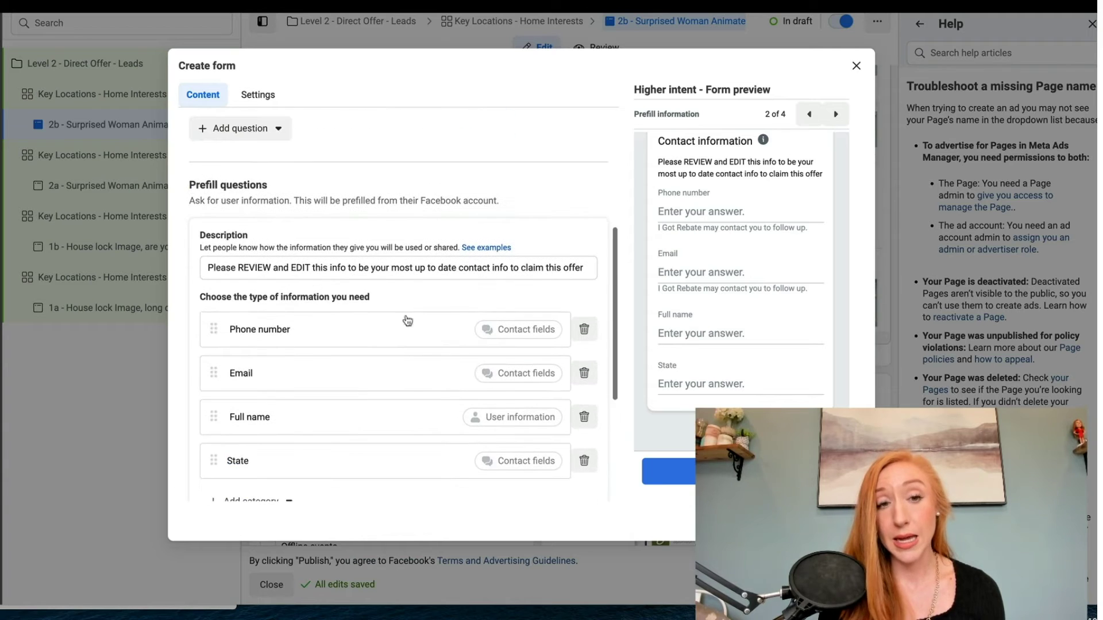
{"action": "left_click", "coordinate": [275, 130]}
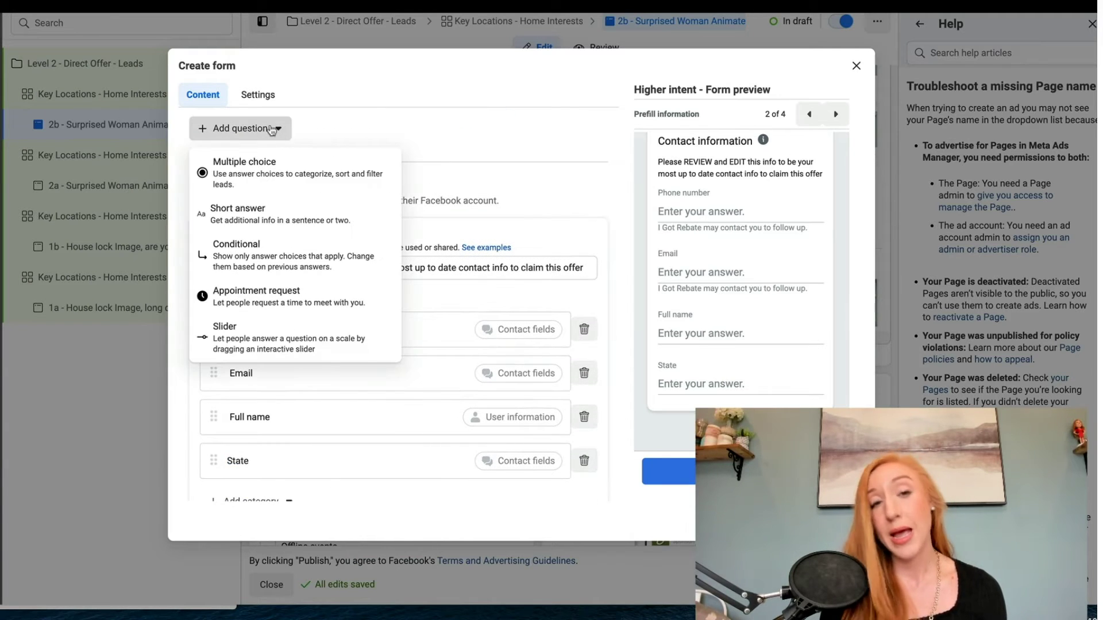
Step: Add the short-answer question 'Are you planning on purchasing a home in California? If so, what area are you considering?'
{"action": "scroll", "coordinate": [348, 131], "scroll_direction": "up", "scroll_amount": 1}
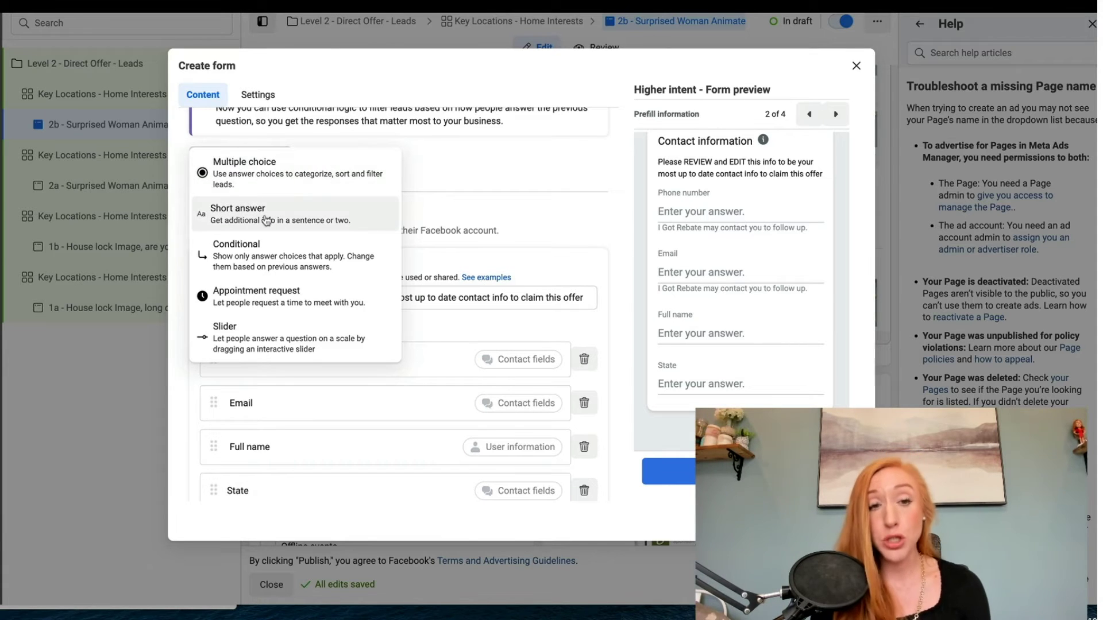
{"action": "left_click", "coordinate": [270, 217]}
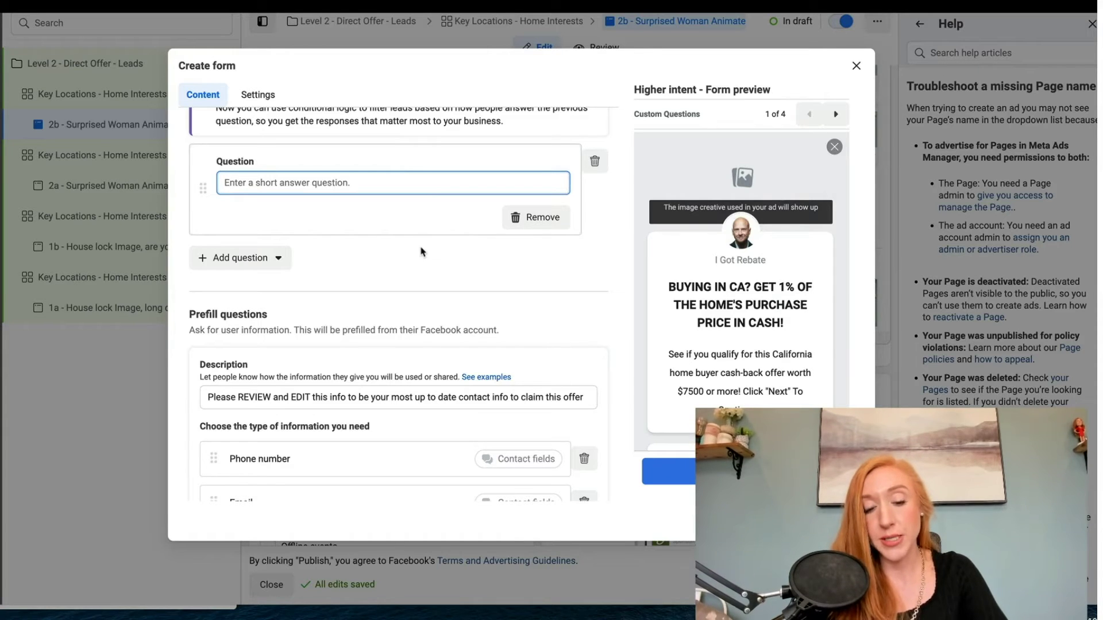
{"action": "type", "text": "Are you planning on purchasing a home in Ca"}
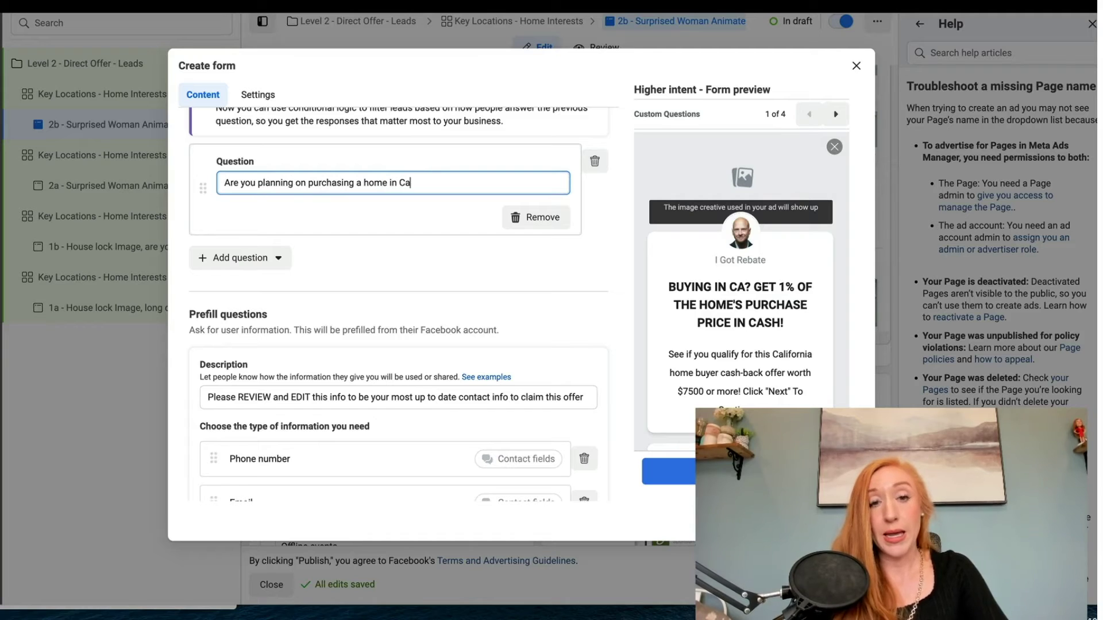
{"action": "type", "text": "lifornia? If so, what area are yo"}
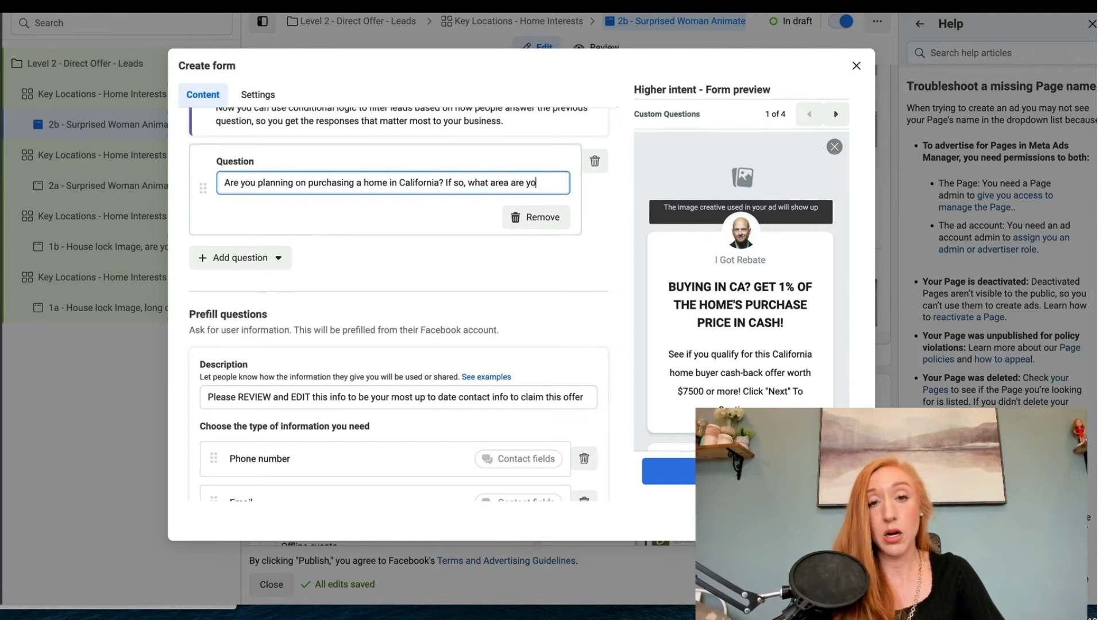
{"action": "type", "text": "u considering?"}
{"action": "left_click", "coordinate": [530, 303]}
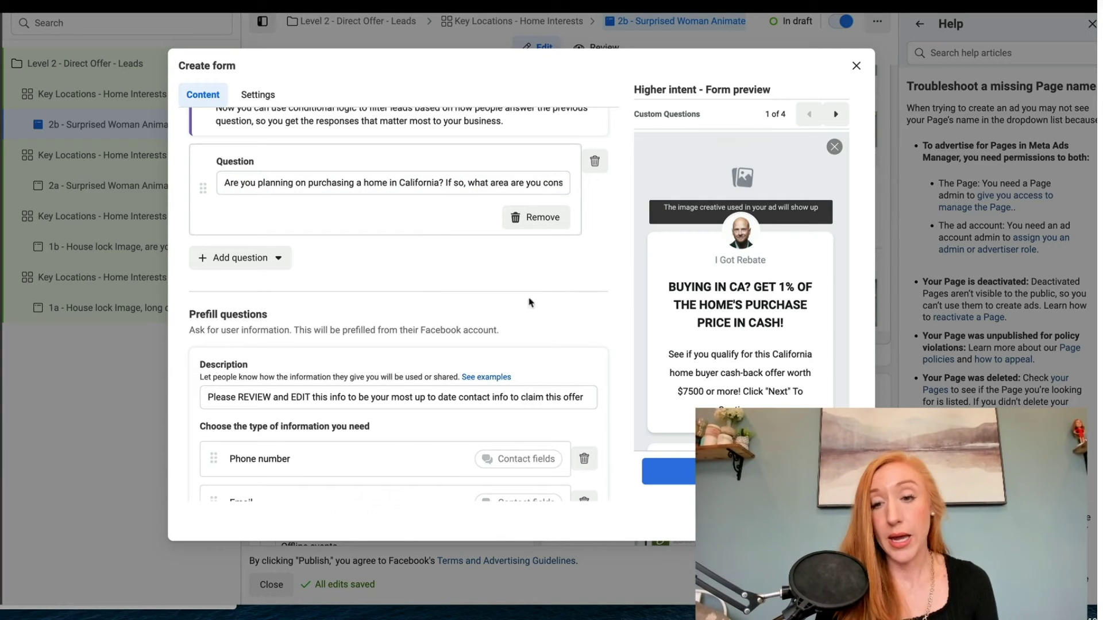
{"action": "scroll", "coordinate": [721, 356], "scroll_direction": "down", "scroll_amount": 3}
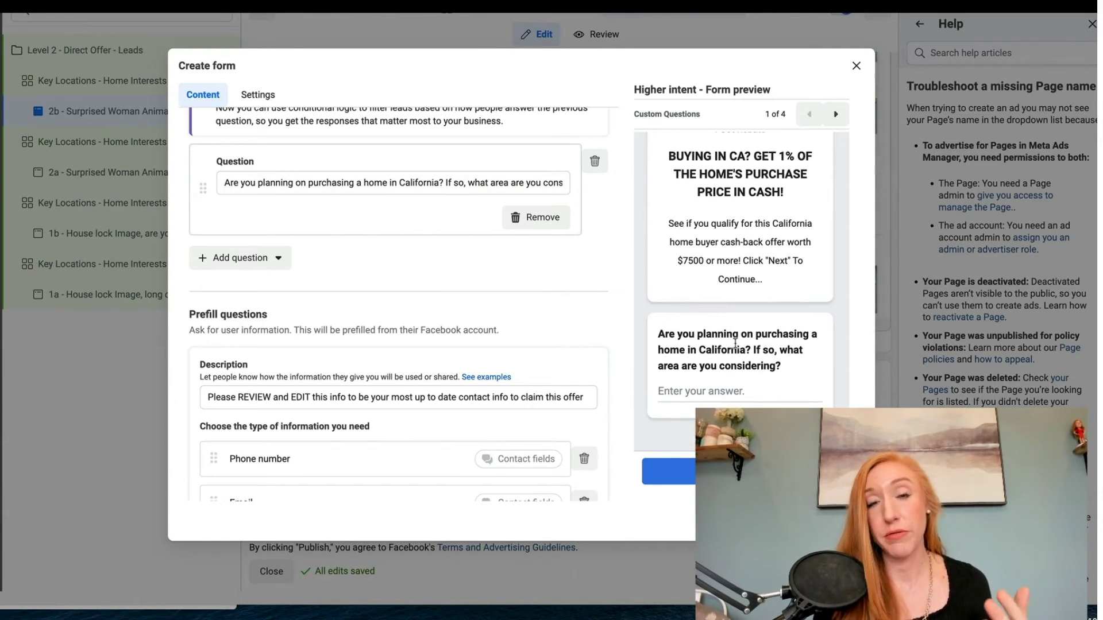
{"action": "scroll", "coordinate": [737, 344], "scroll_direction": "down", "scroll_amount": 1}
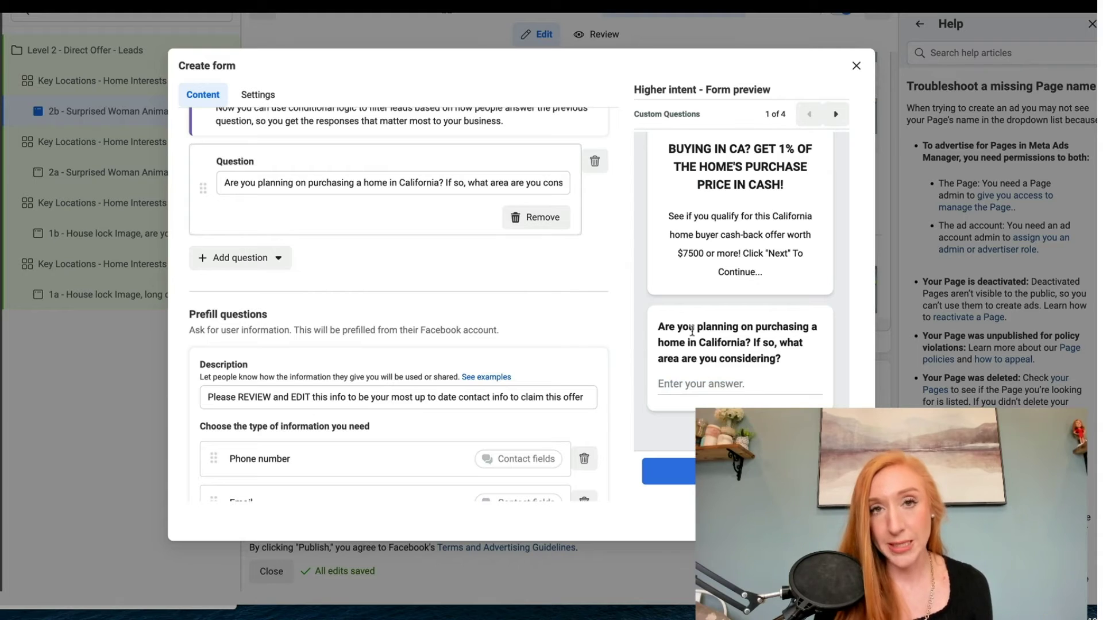
{"action": "scroll", "coordinate": [425, 309], "scroll_direction": "down", "scroll_amount": 1}
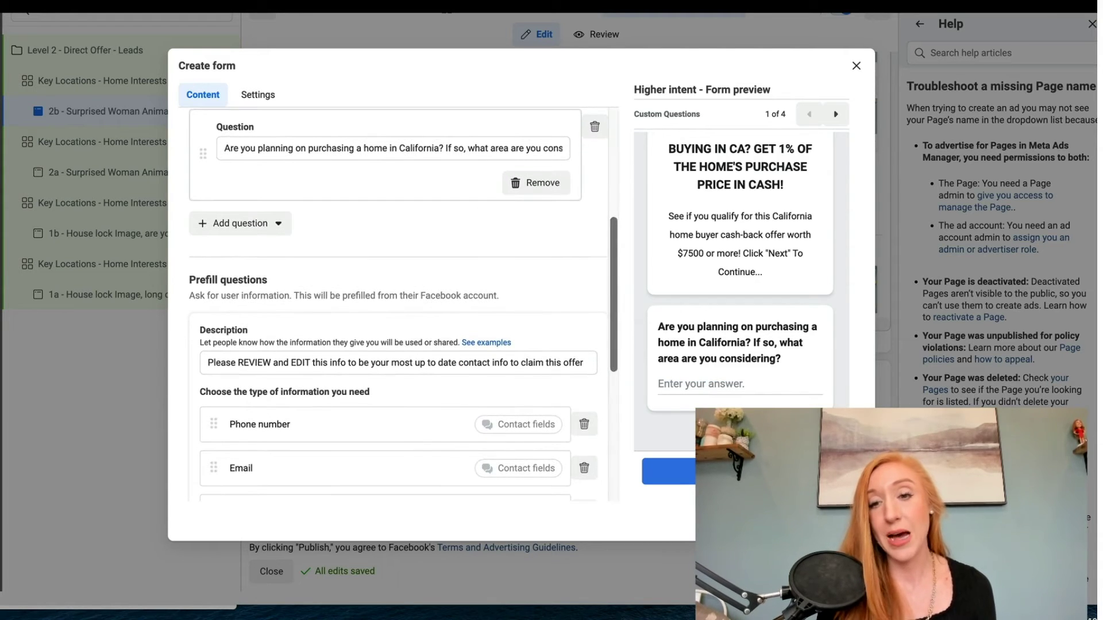
{"action": "scroll", "coordinate": [376, 262], "scroll_direction": "down", "scroll_amount": 3}
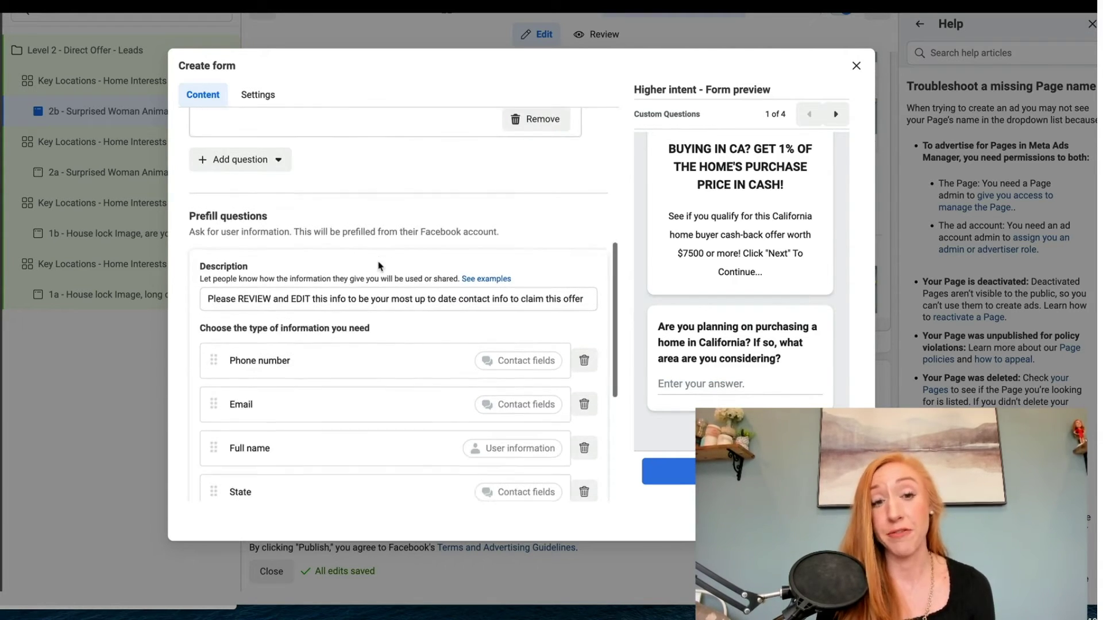
{"action": "scroll", "coordinate": [247, 343], "scroll_direction": "down", "scroll_amount": 3}
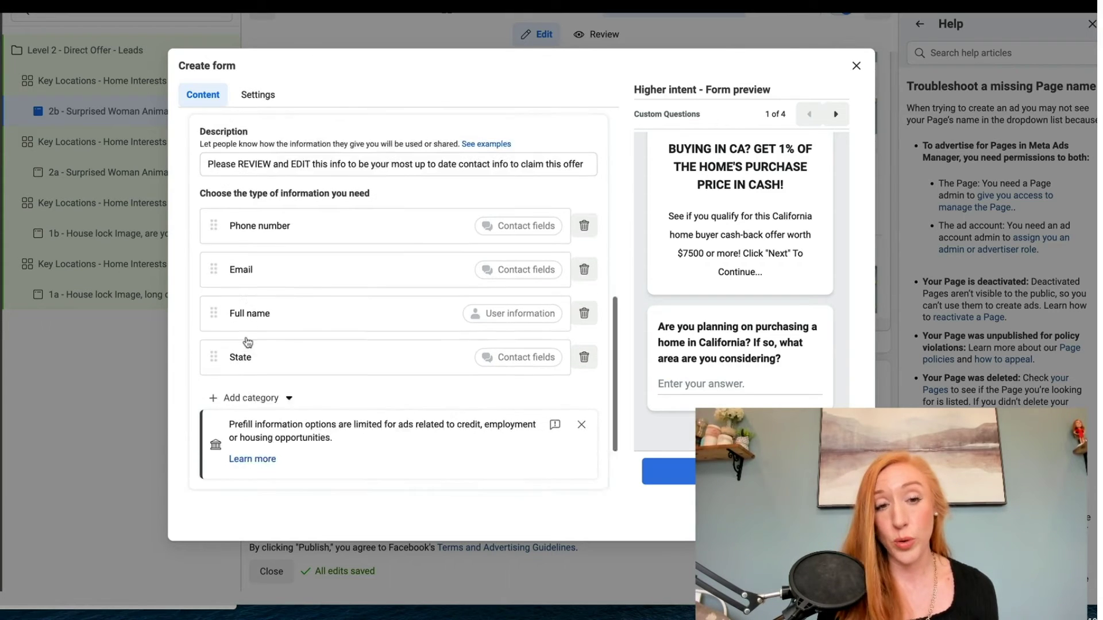
{"action": "scroll", "coordinate": [250, 196], "scroll_direction": "down", "scroll_amount": 1}
{"action": "scroll", "coordinate": [250, 196], "scroll_direction": "down", "scroll_amount": 1}
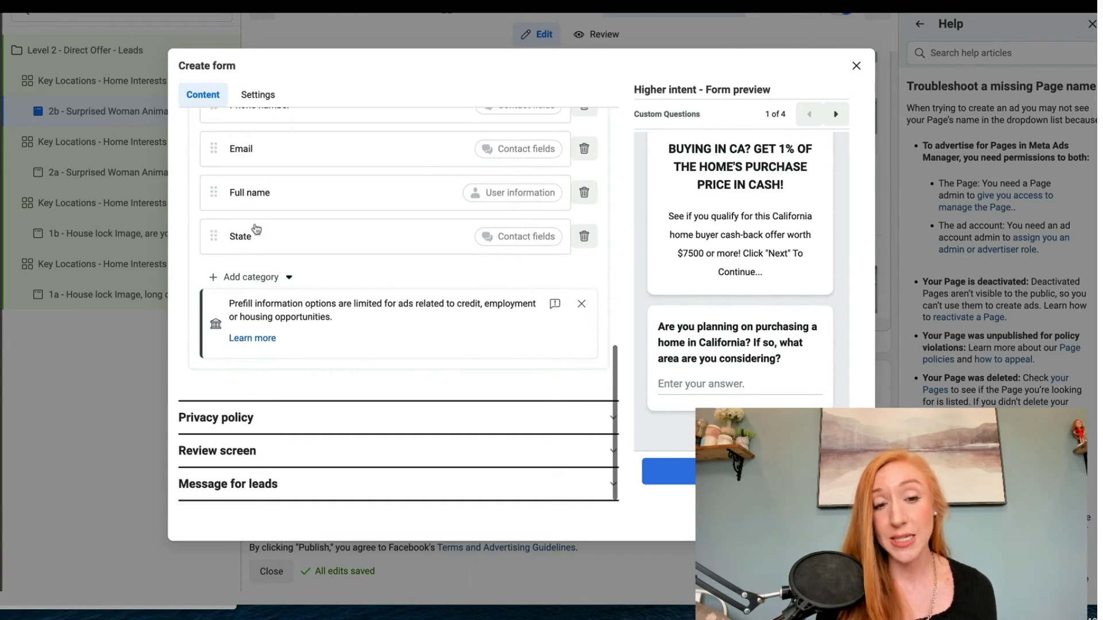
Step: Set the privacy policy link to go.igotrebates.com/privacy with link text 'Privacy Policy'
{"action": "left_click", "coordinate": [283, 419]}
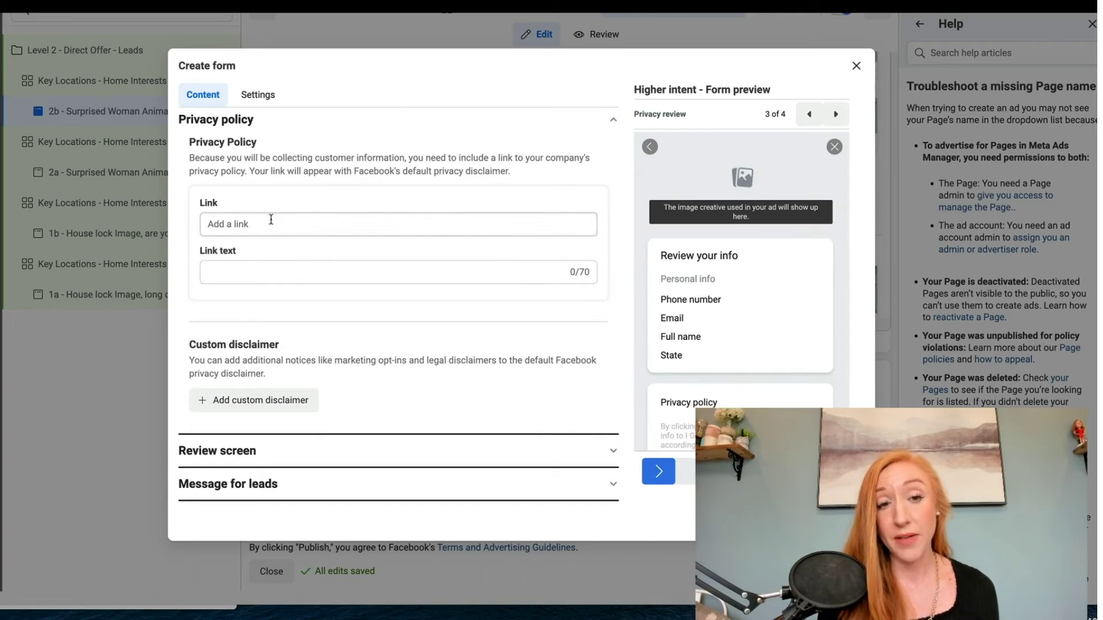
{"action": "left_click", "coordinate": [271, 223]}
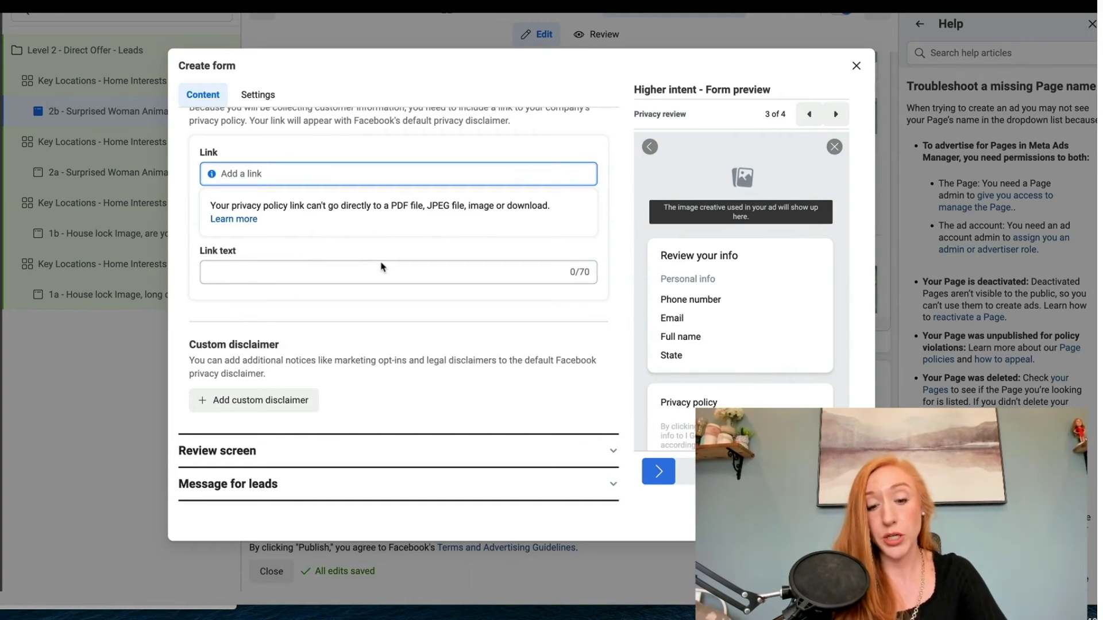
{"action": "type", "text": "go.ig"}
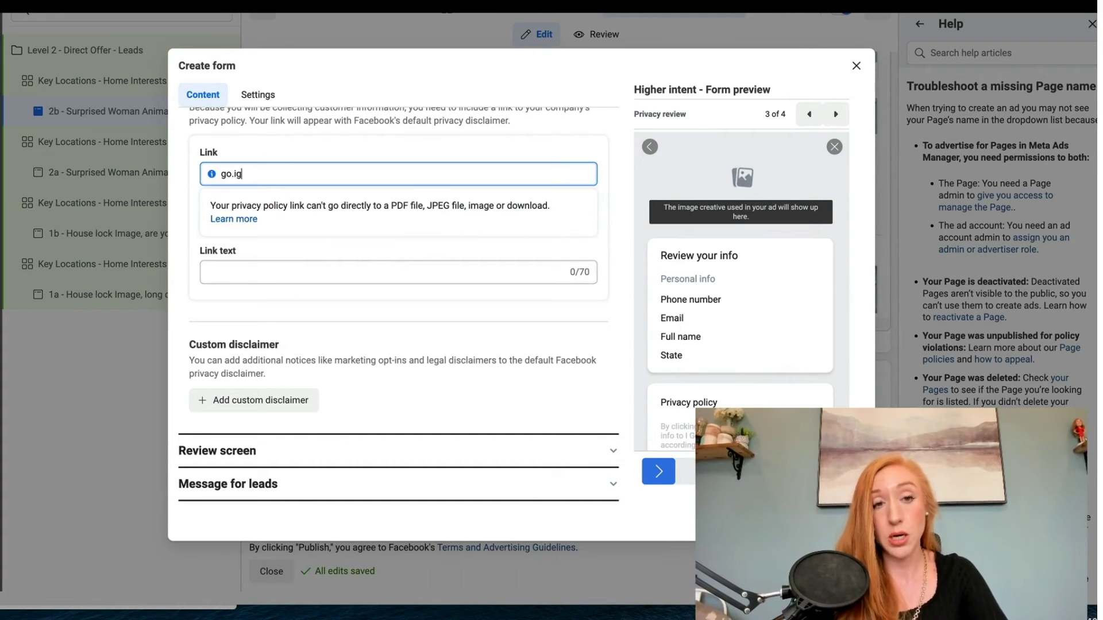
{"action": "type", "text": "otrebates.com"}
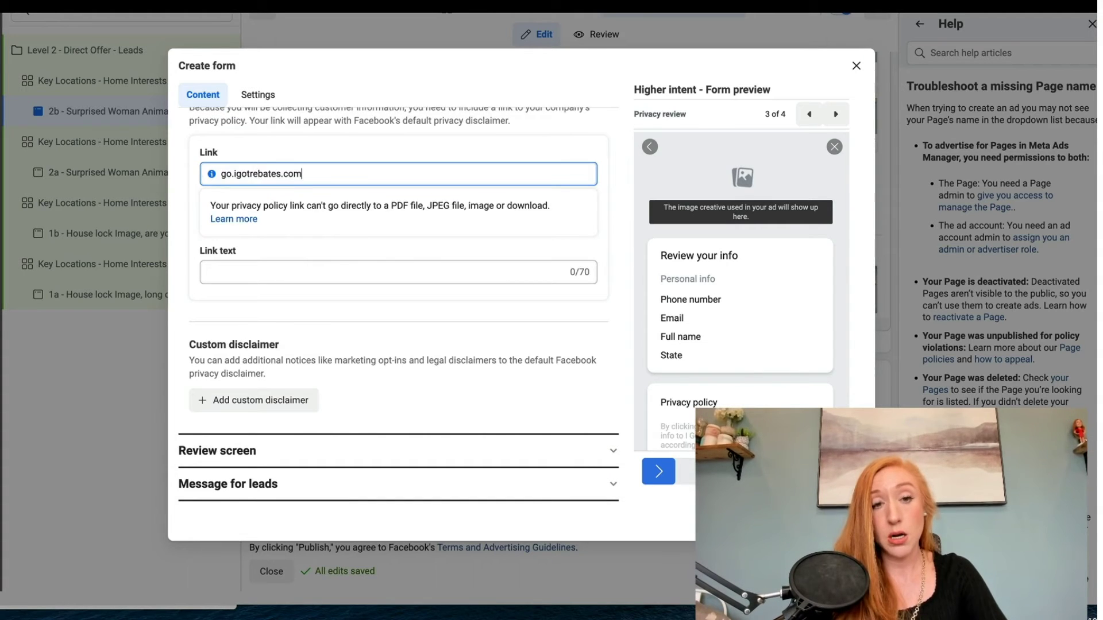
{"action": "type", "text": "/priva"}
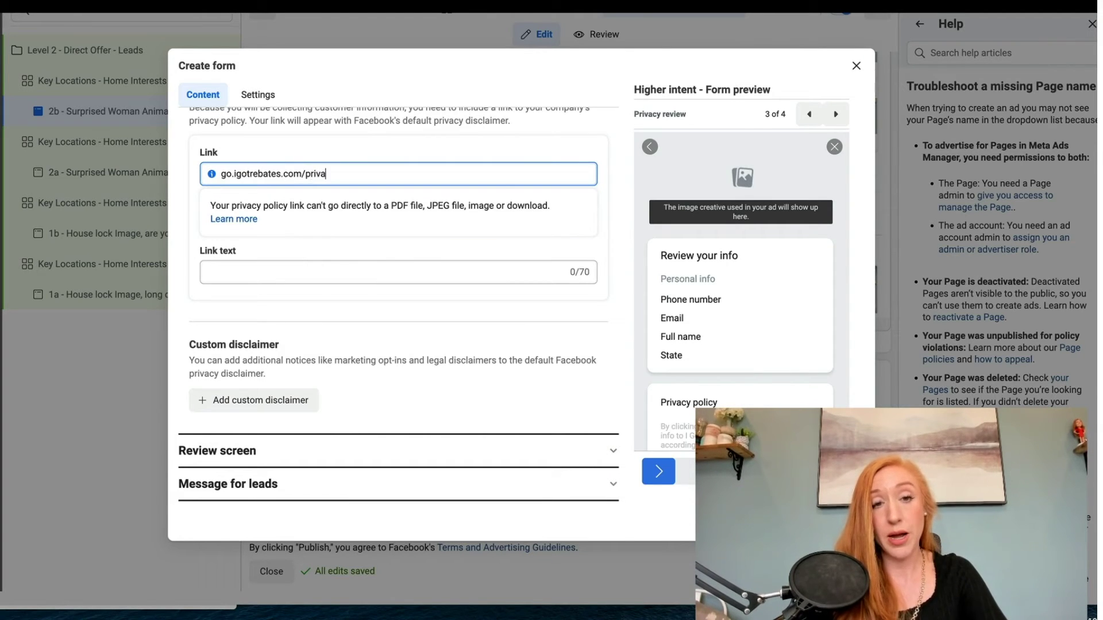
{"action": "type", "text": "cy"}
{"action": "left_click", "coordinate": [298, 272]}
{"action": "type", "text": "Pri"}
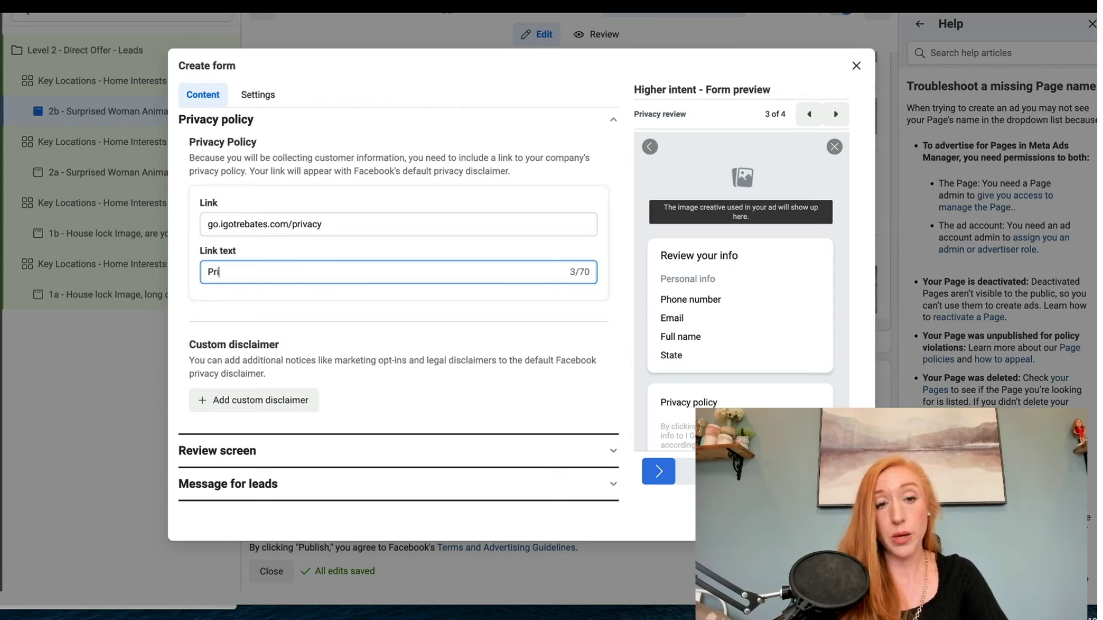
{"action": "type", "text": "vacy Policy"}
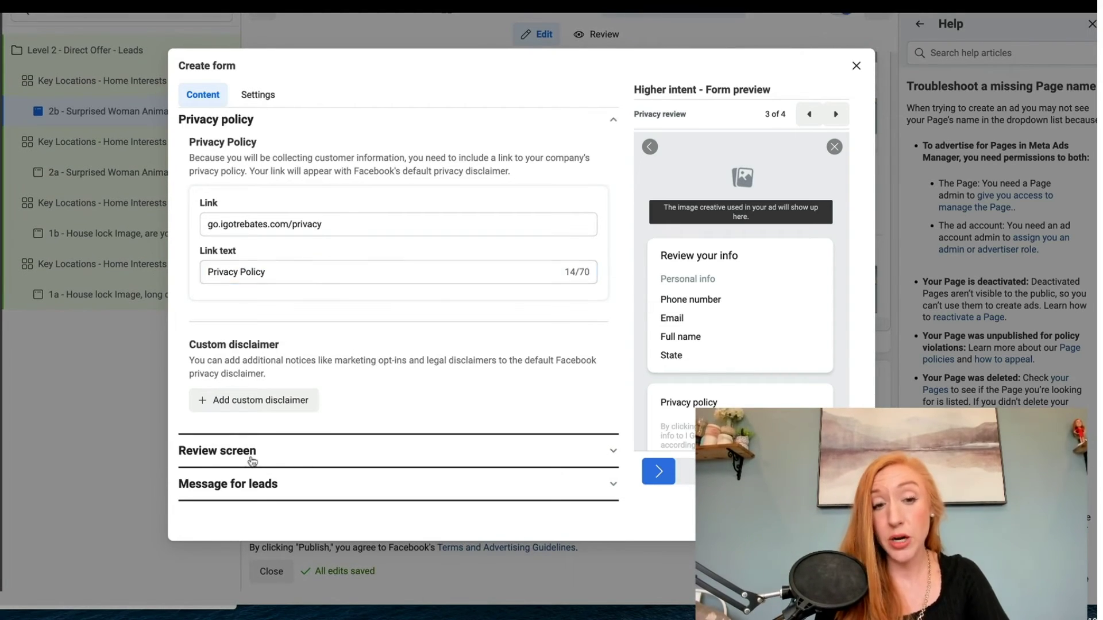
{"action": "left_click", "coordinate": [247, 458]}
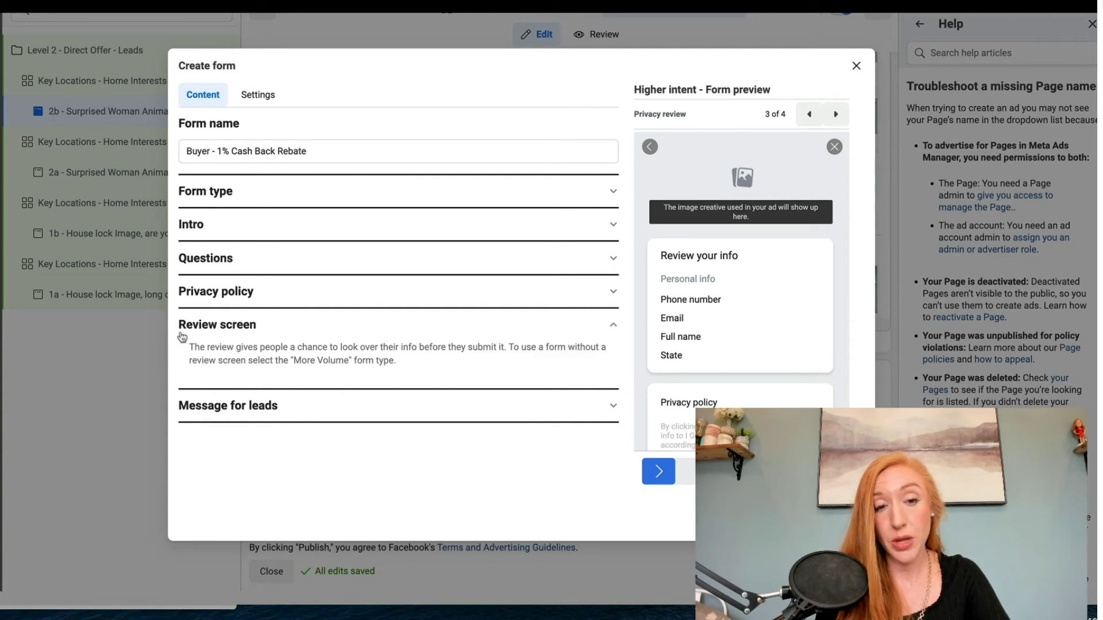
{"action": "left_click", "coordinate": [219, 407]}
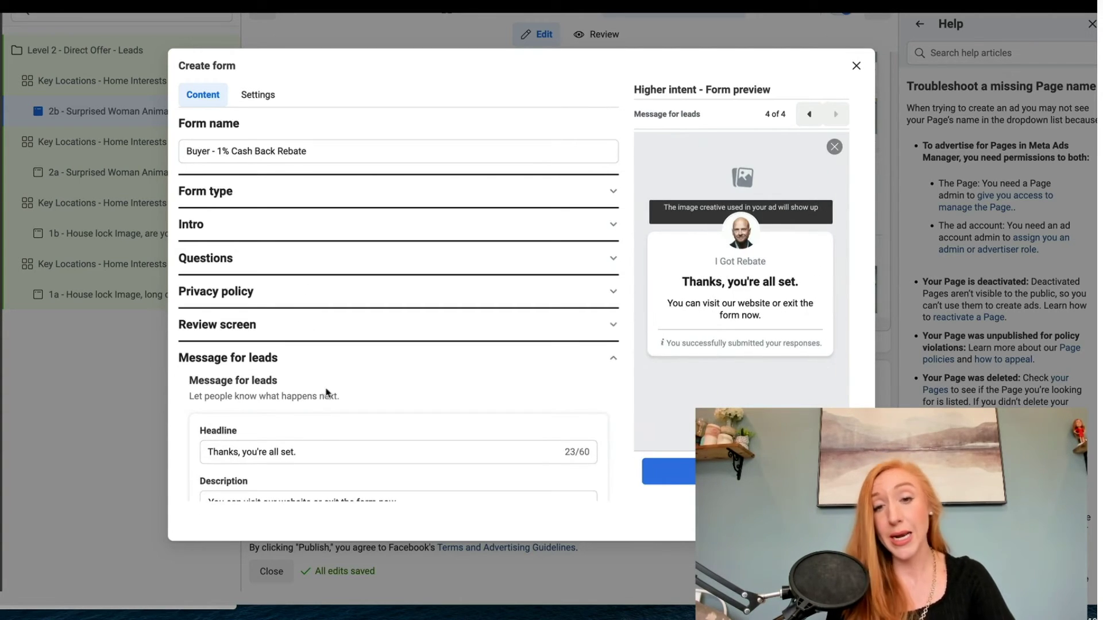
Step: Replace the completion headline 'Thanks, you're all set.' with 'WAIT! You're NOT Done Yet' from the notes
{"action": "scroll", "coordinate": [325, 390], "scroll_direction": "down", "scroll_amount": 3}
{"action": "scroll", "coordinate": [325, 394], "scroll_direction": "down", "scroll_amount": 3}
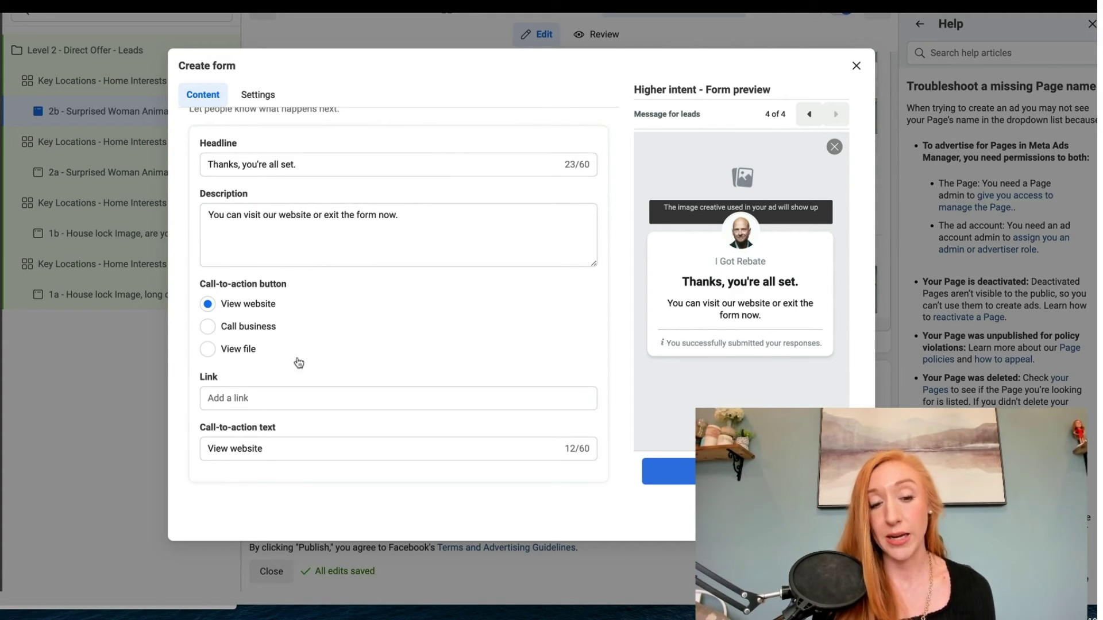
{"action": "key", "text": "super+Tab"}
{"action": "left_click", "coordinate": [157, 370]}
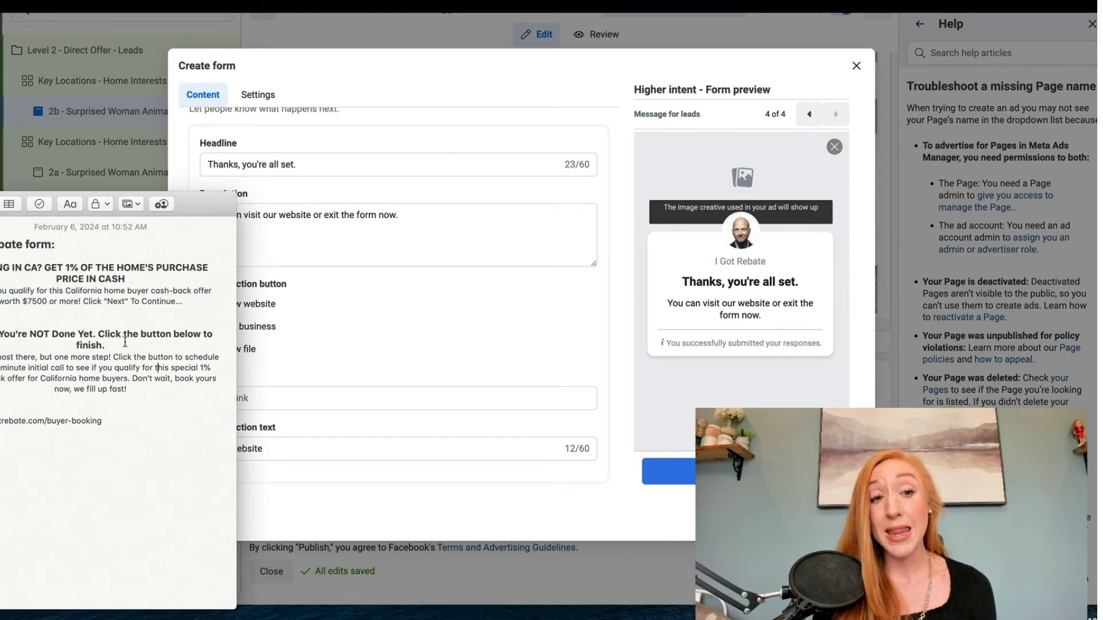
{"action": "triple_click", "coordinate": [124, 345]}
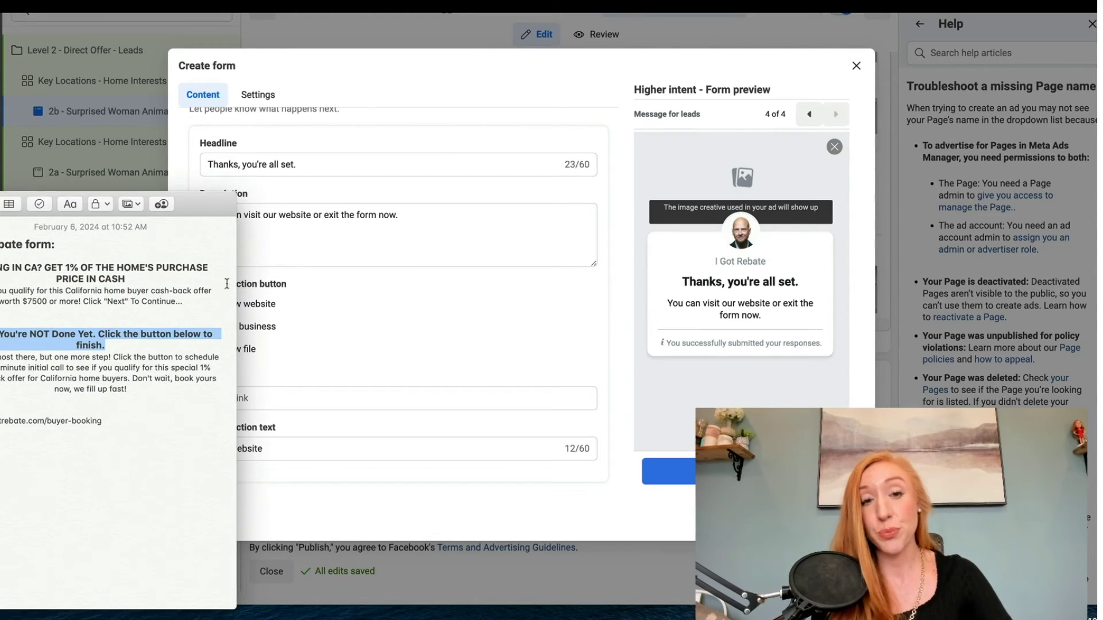
{"action": "left_click", "coordinate": [256, 202]}
{"action": "left_click_drag", "start_coordinate": [302, 165], "coordinate": [164, 169]}
{"action": "type", "text": "WAIT! You're NOT Done Yet. Click the button below to finish."}
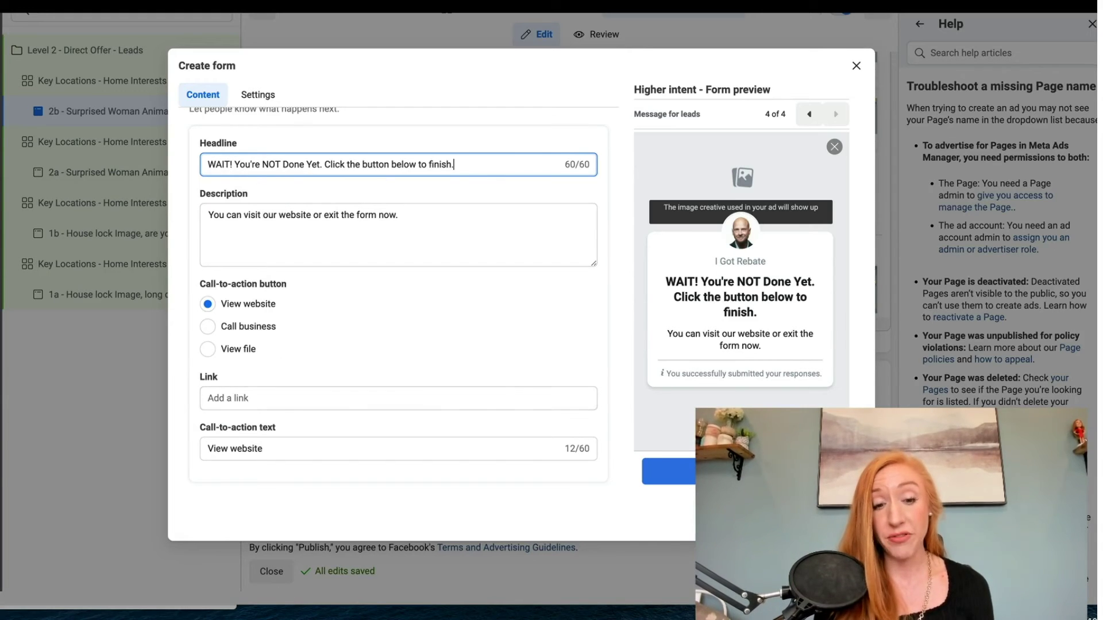
Step: Replace the completion description with the 15-minute booking-call paragraph from the notes
{"action": "key", "text": "super+Tab"}
{"action": "left_click_drag", "start_coordinate": [137, 391], "coordinate": [2, 358]}
{"action": "left_click", "coordinate": [440, 217]}
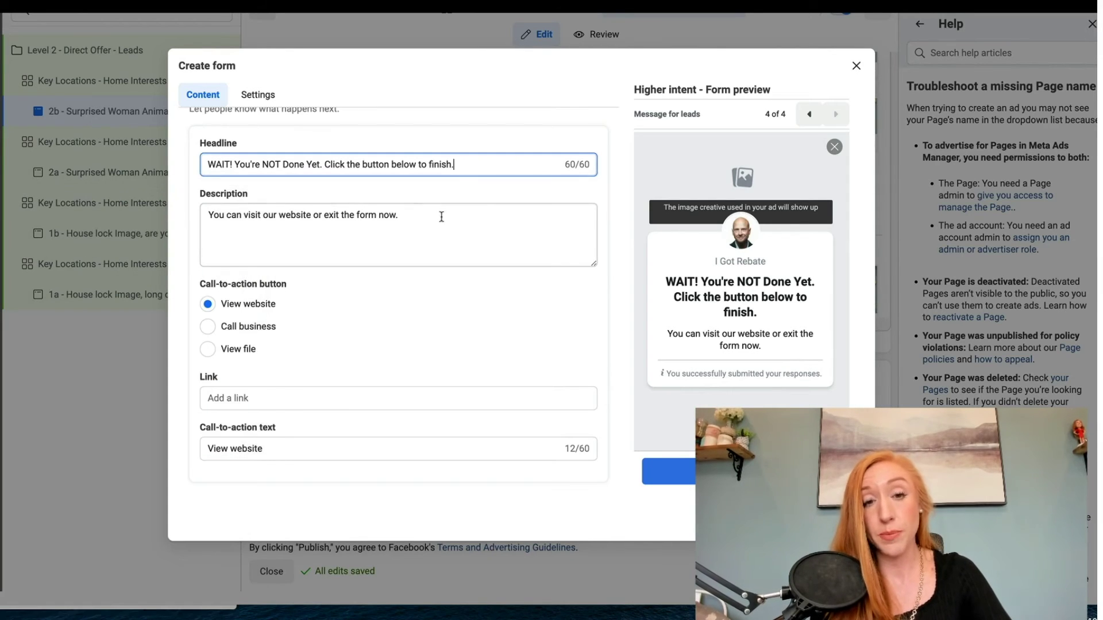
{"action": "key", "text": "super+a"}
{"action": "type", "text": "You're almost there, but one more step! Click the button to schedule your 15 minute initial call to see if you qualify for this special 1% cash-back offer for California home buyers. Don't wait, book yours now, we fill up fast!"}
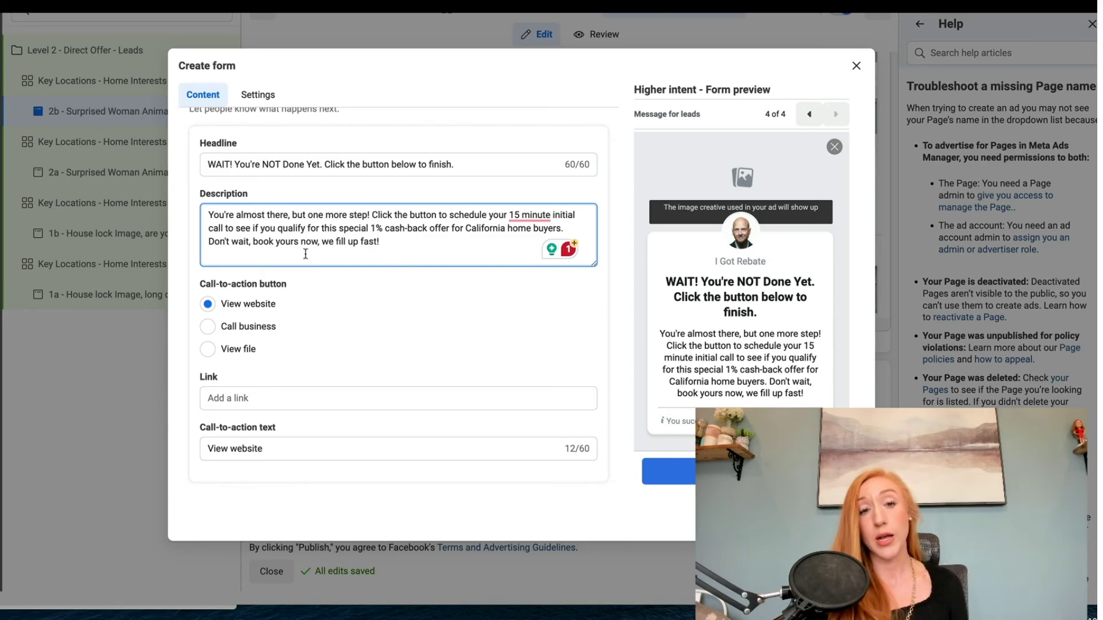
Step: Paste the buyer-booking URL from the notes as the completion button's link
{"action": "scroll", "coordinate": [252, 353], "scroll_direction": "down", "scroll_amount": 1}
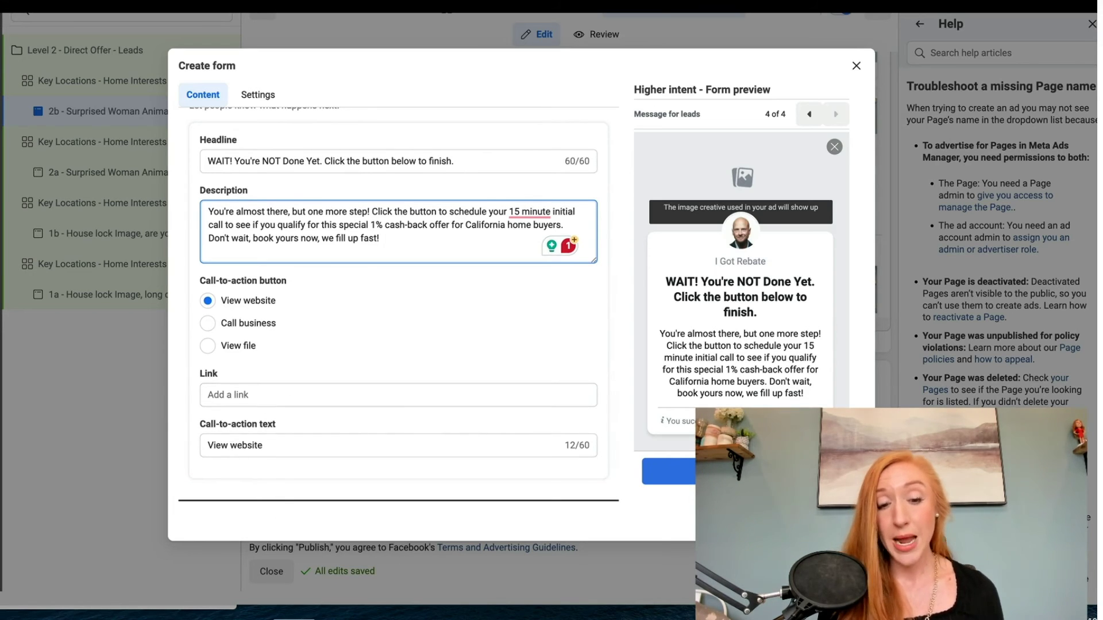
{"action": "key", "text": "super+Tab"}
{"action": "left_click_drag", "start_coordinate": [121, 422], "coordinate": [1, 421]}
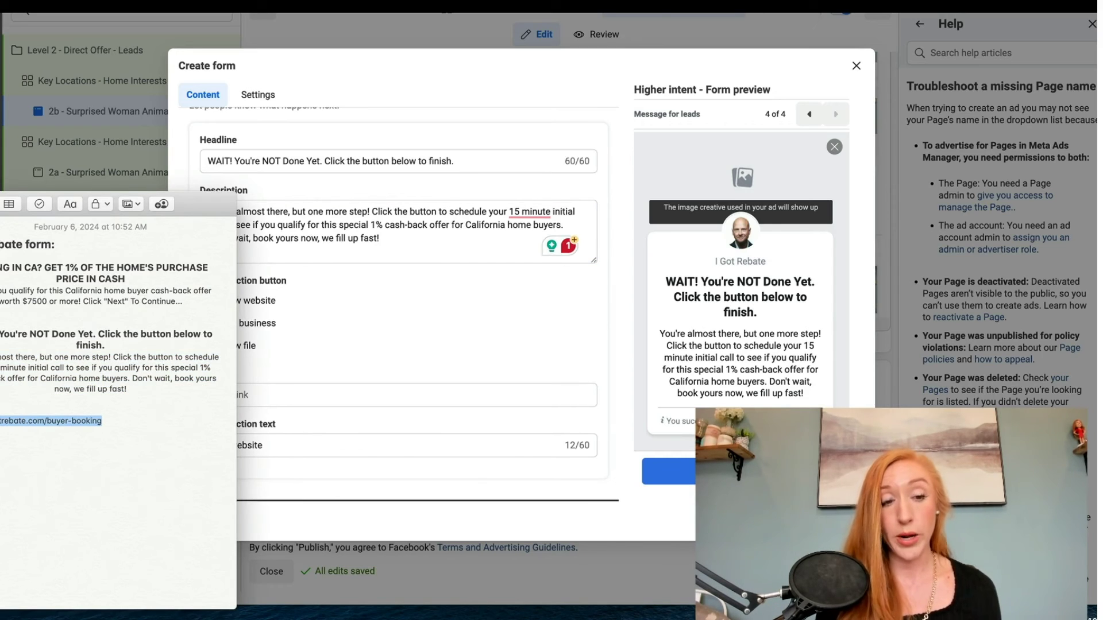
{"action": "left_click", "coordinate": [338, 352]}
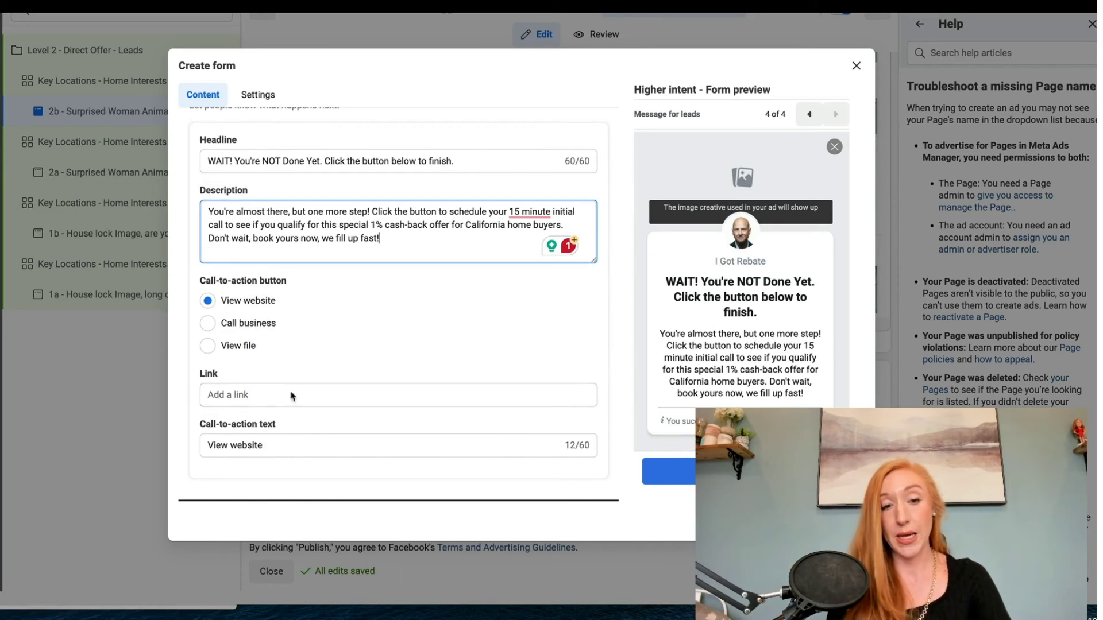
{"action": "left_click", "coordinate": [278, 394]}
{"action": "type", "text": "https://igotrebate.com/buyer-booking"}
Step: Change the button text from View website to 'SCHEDULE A CALL TO CLAIM THIS OFFER'
{"action": "scroll", "coordinate": [307, 376], "scroll_direction": "down", "scroll_amount": 2}
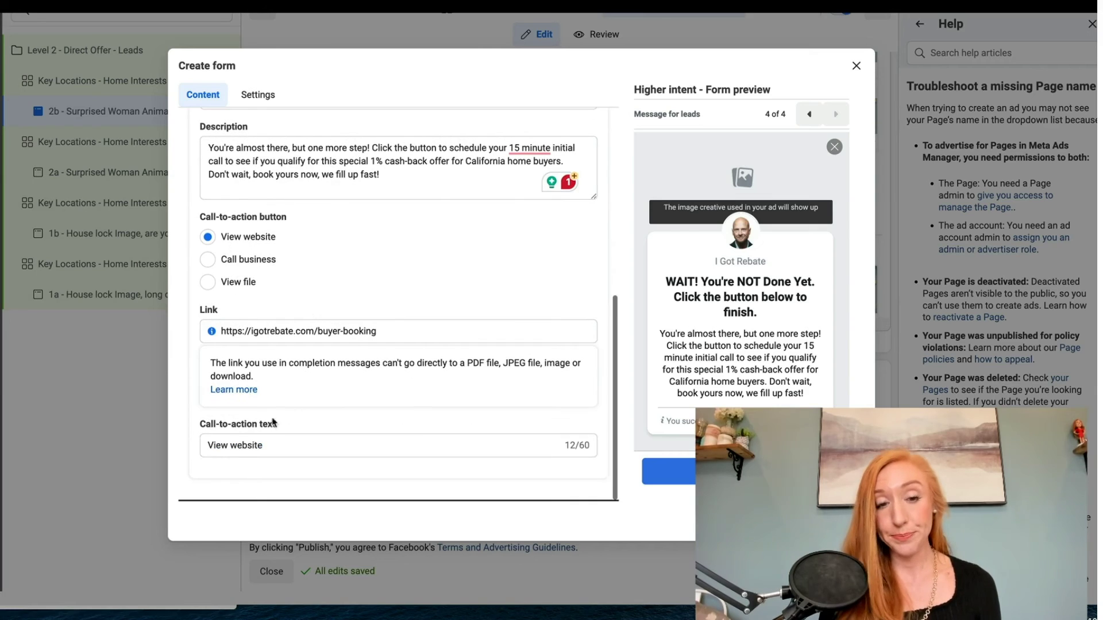
{"action": "left_click", "coordinate": [268, 446]}
{"action": "left_click_drag", "start_coordinate": [309, 448], "coordinate": [173, 444]}
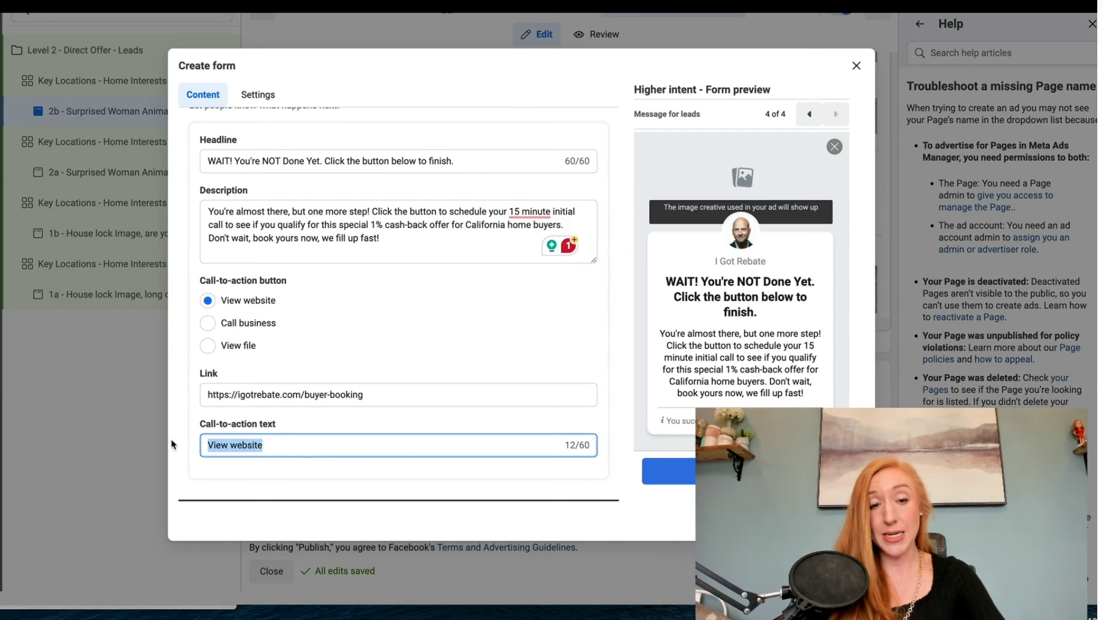
{"action": "type", "text": "SCHED"}
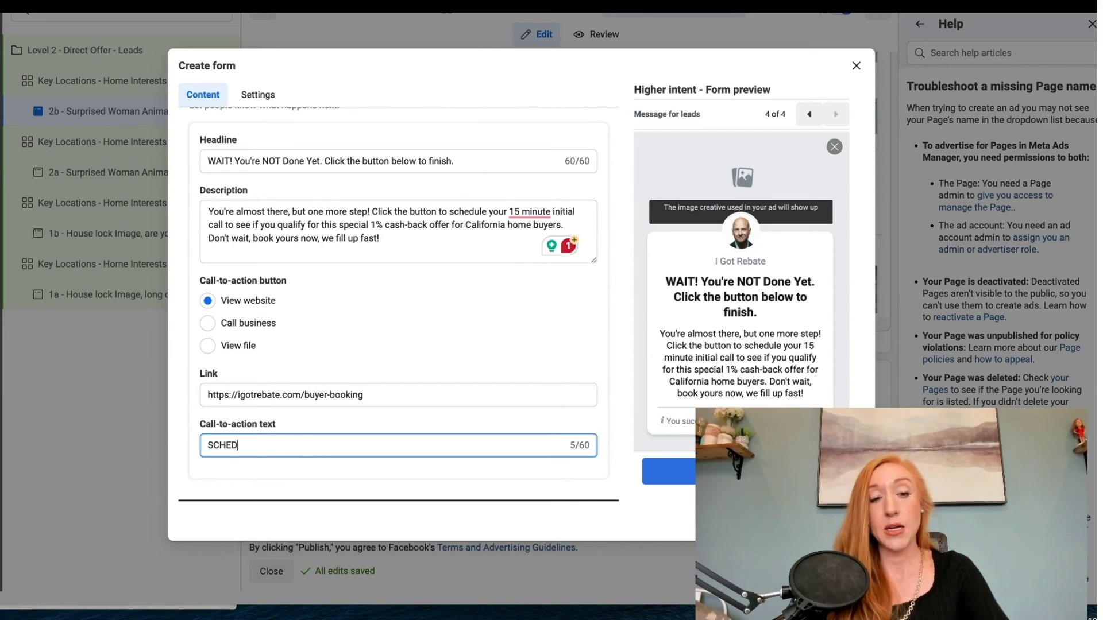
{"action": "type", "text": "ULE YOUR CALL TO "}
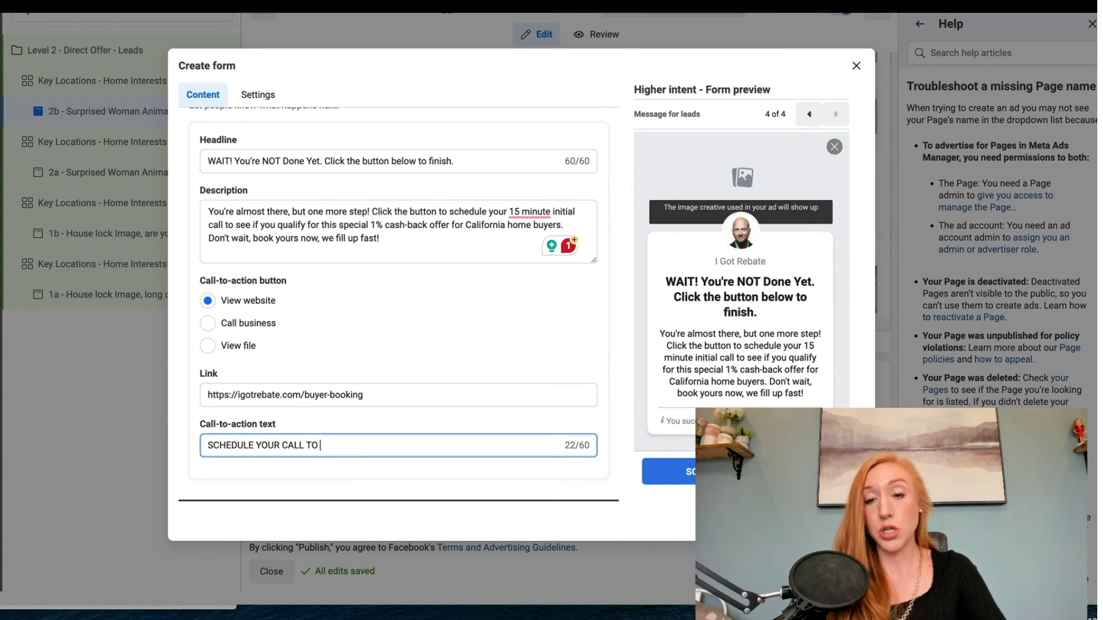
{"action": "type", "text": "CLAIM THIS OFFER"}
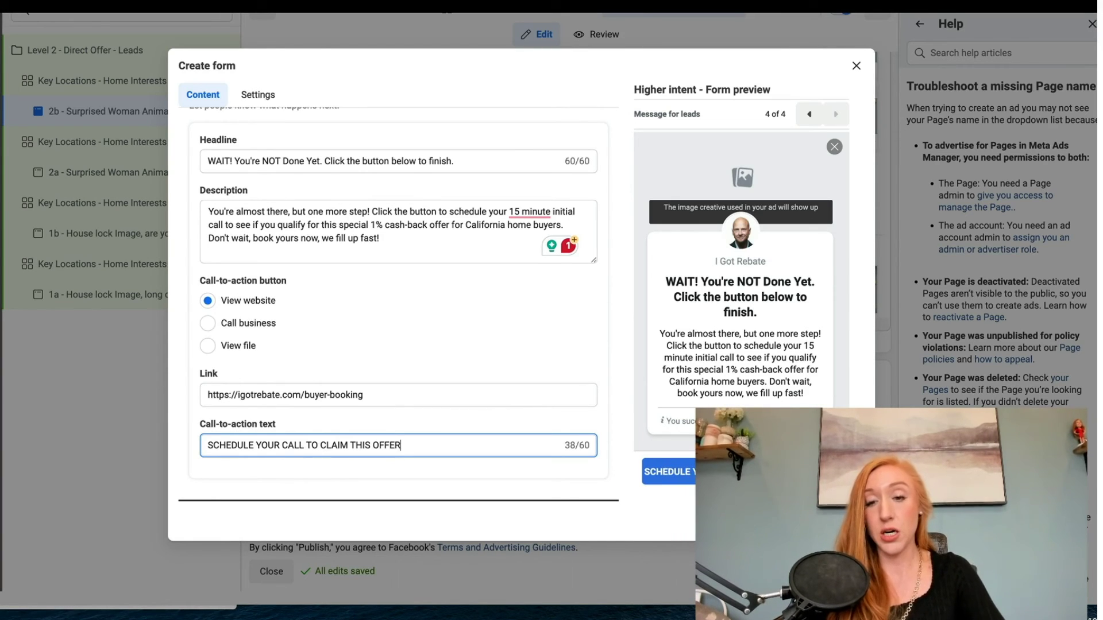
{"action": "double_click", "coordinate": [269, 446]}
{"action": "type", "text": "A"}
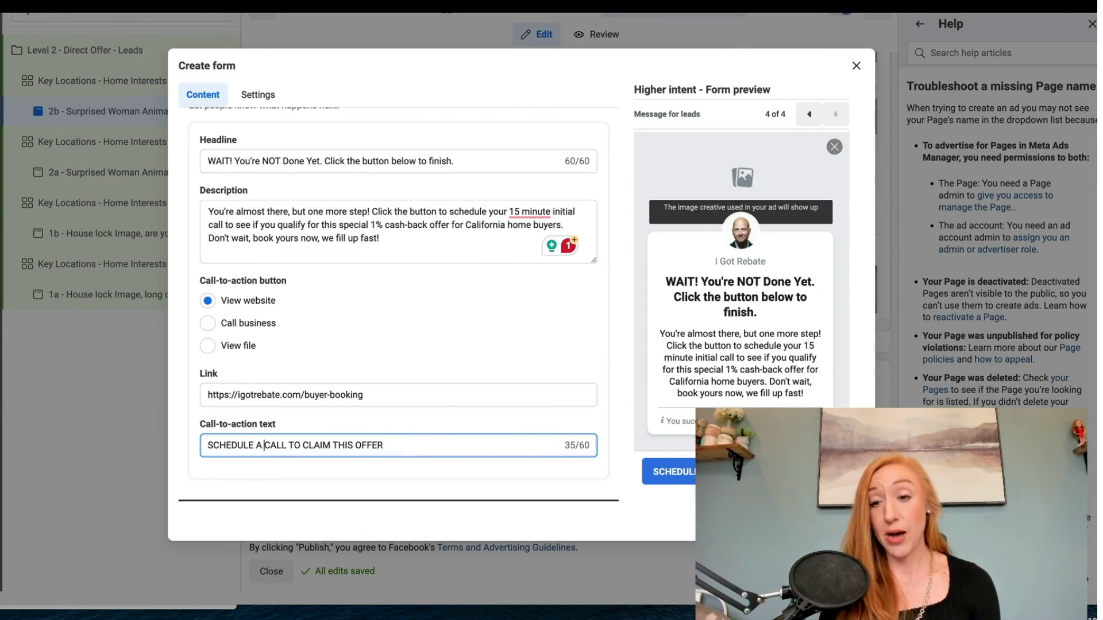
{"action": "left_click", "coordinate": [628, 337]}
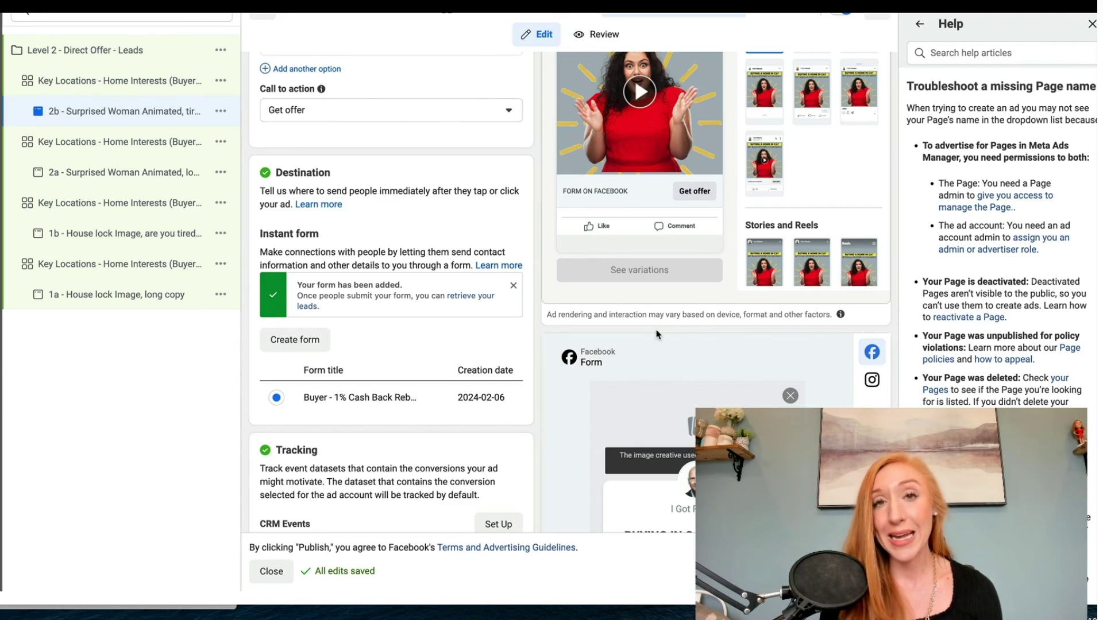
Step: Turn on Website events tracking for the 2b ad using the igotrebate dataset
{"action": "scroll", "coordinate": [433, 319], "scroll_direction": "down", "scroll_amount": 3}
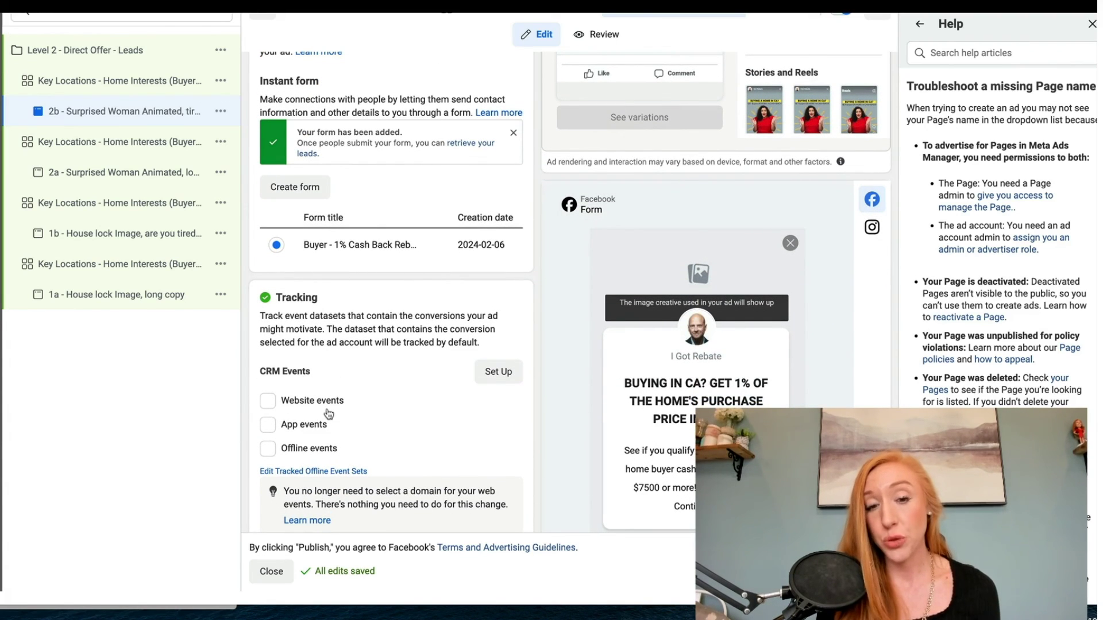
{"action": "left_click", "coordinate": [301, 405]}
{"action": "scroll", "coordinate": [368, 362], "scroll_direction": "down", "scroll_amount": 3}
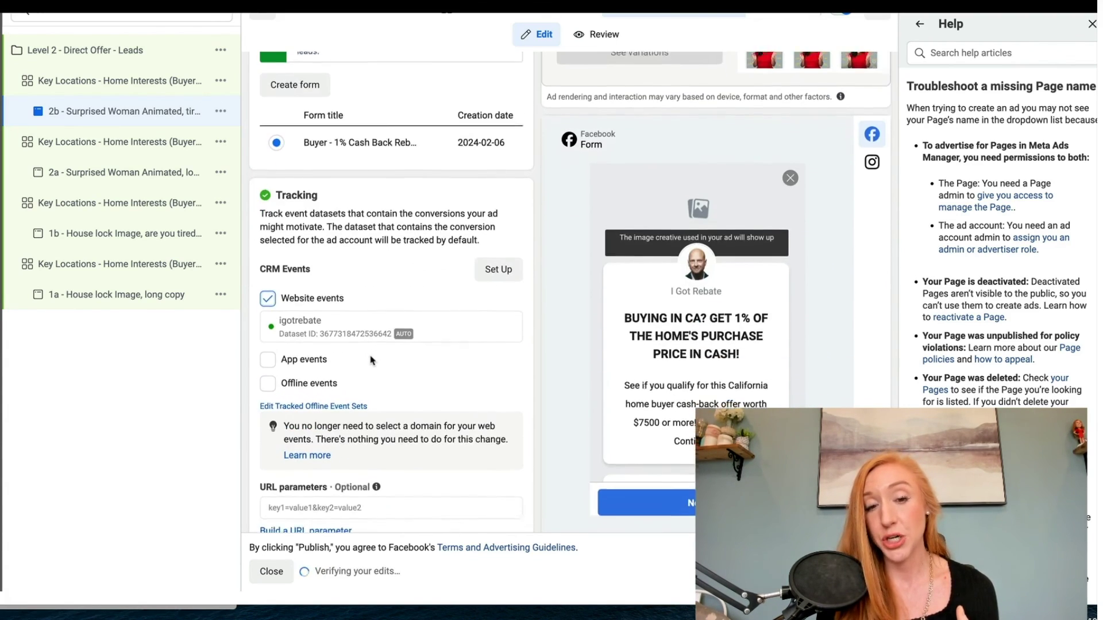
{"action": "left_click", "coordinate": [298, 476]}
{"action": "scroll", "coordinate": [422, 205], "scroll_direction": "up", "scroll_amount": 3}
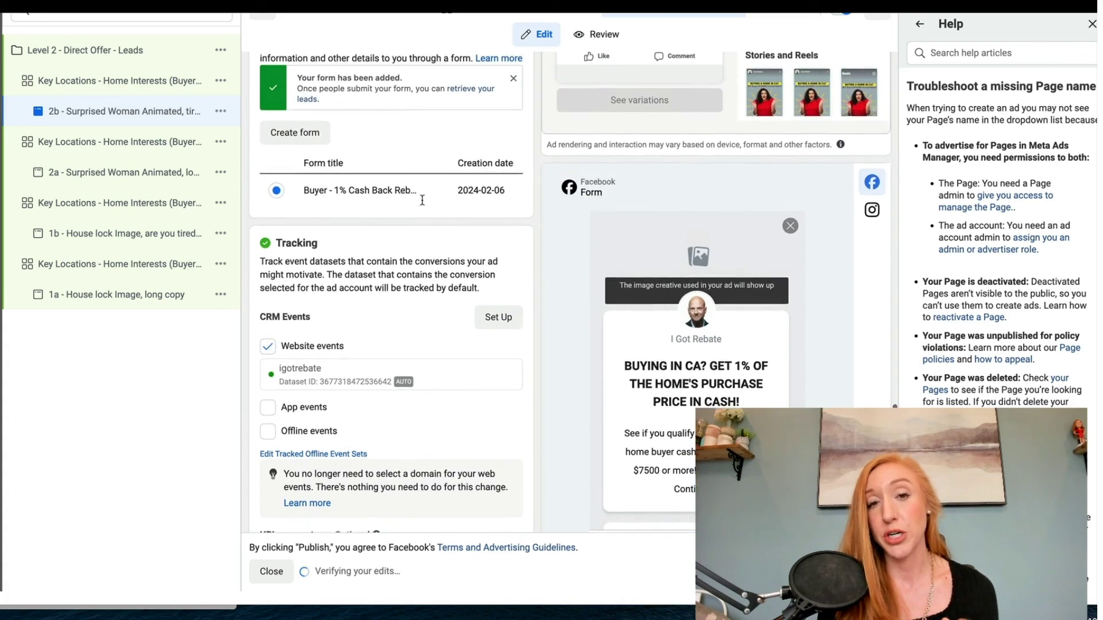